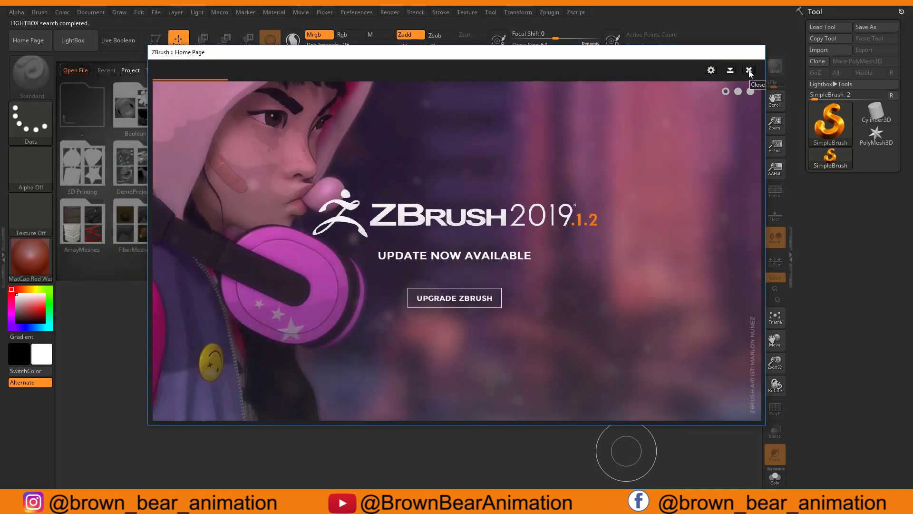
- Dismiss the startup home page and LightBox, and draw a Sphere3D on the canvas in Edit mode
click(750, 71)
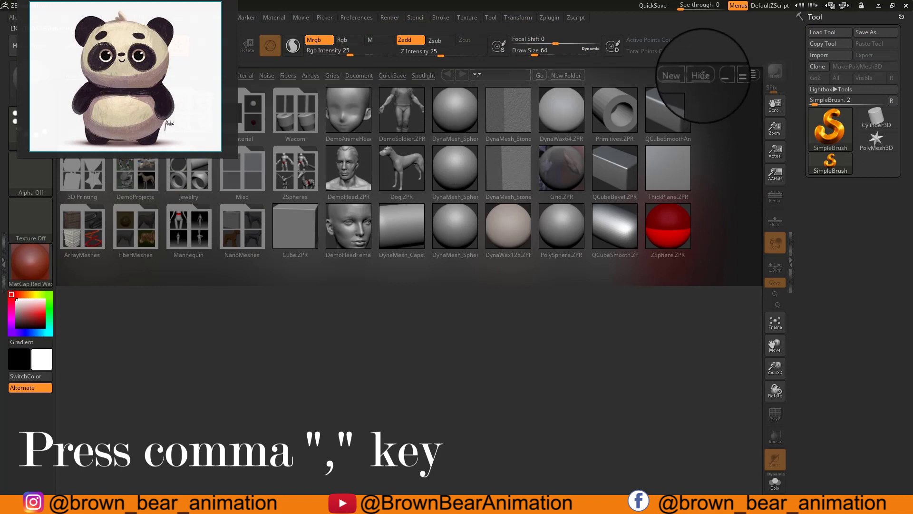
key(comma)
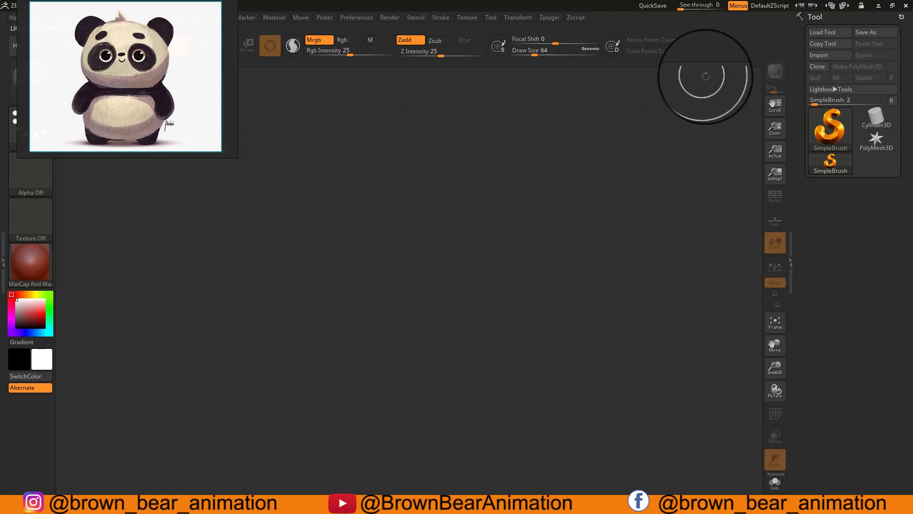
click(830, 122)
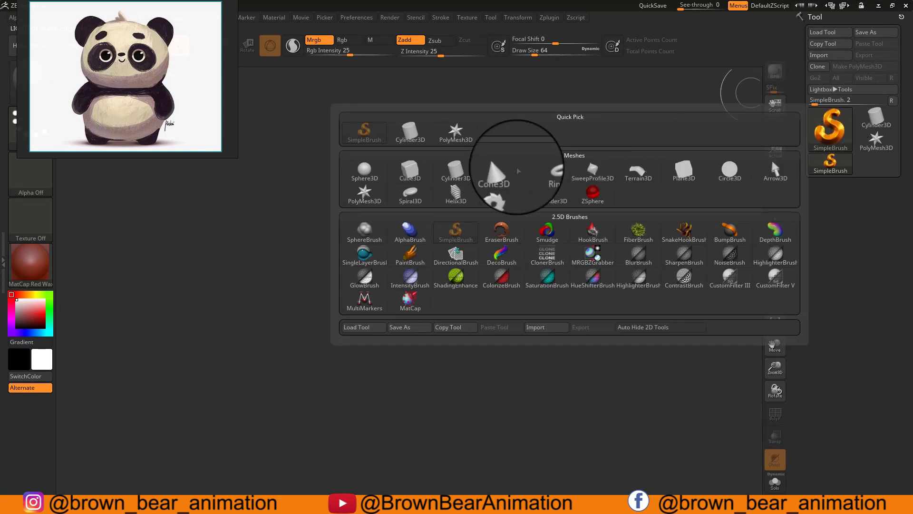
click(367, 173)
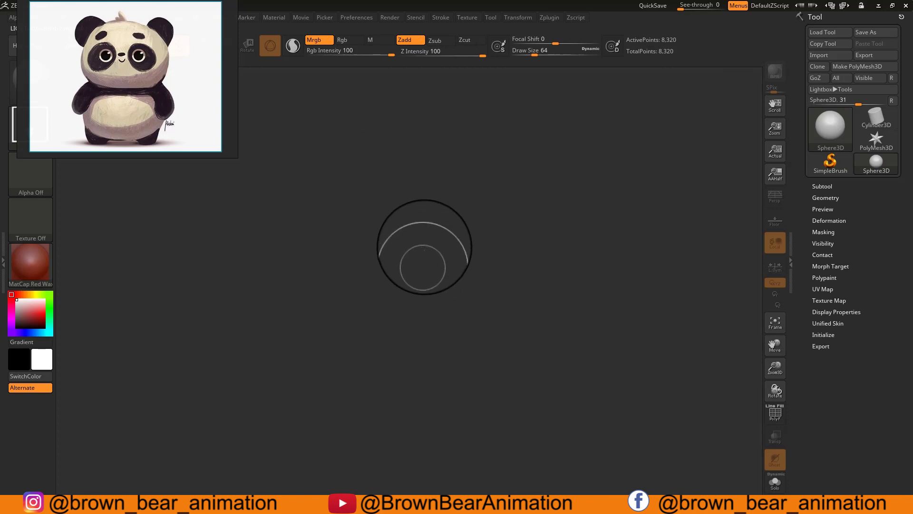
drag(424, 248, 517, 330)
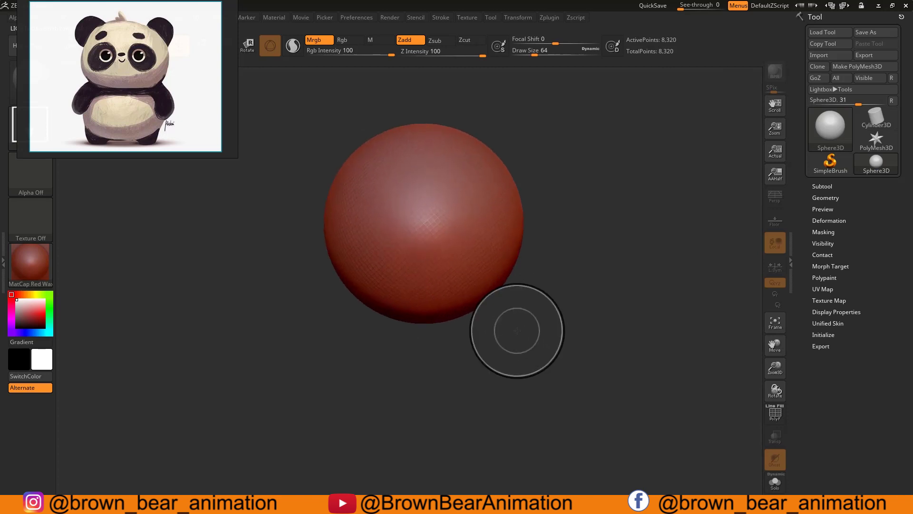
key(t)
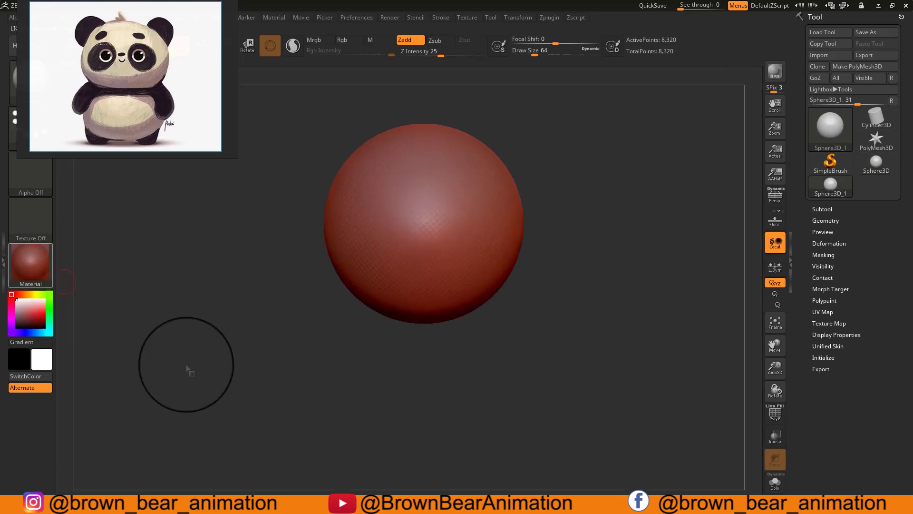
- Assign BasicMaterial to the sphere and activate symmetry across the X axis
key(m)
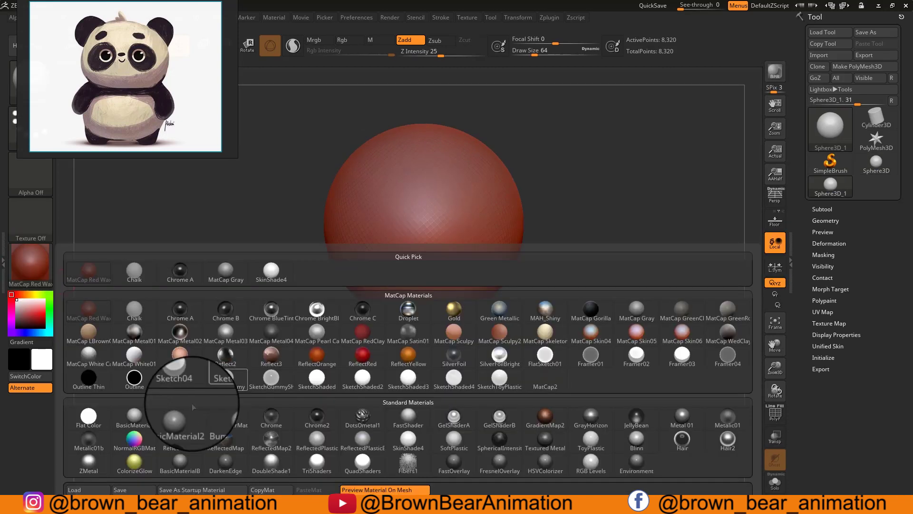
click(149, 420)
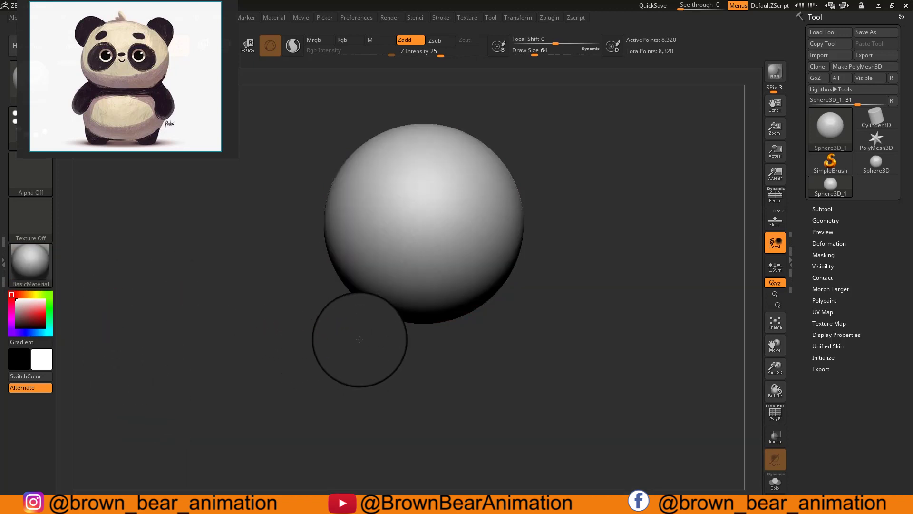
drag(410, 330, 469, 320)
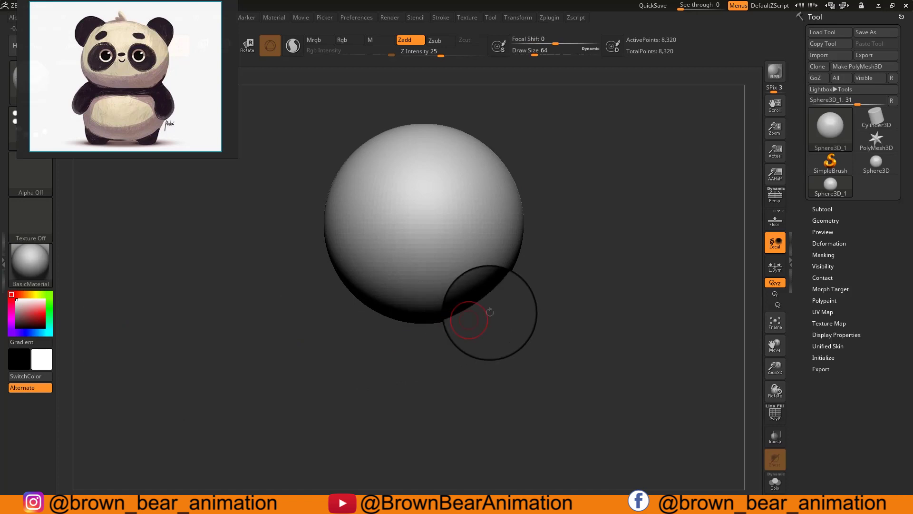
click(518, 17)
key(x)
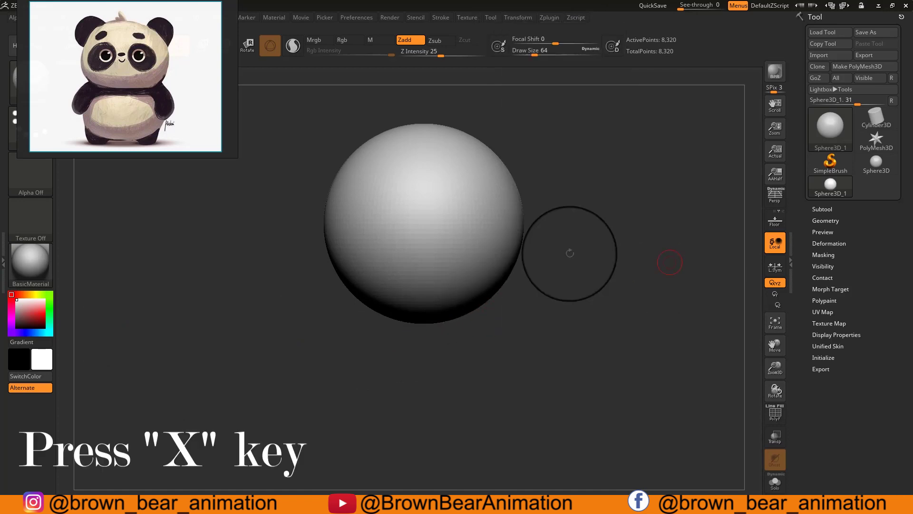
alt+drag(601, 223, 615, 251)
- Reposition the floating panda reference window and reframe the image inside it
right_drag(72, 24, 76, 154)
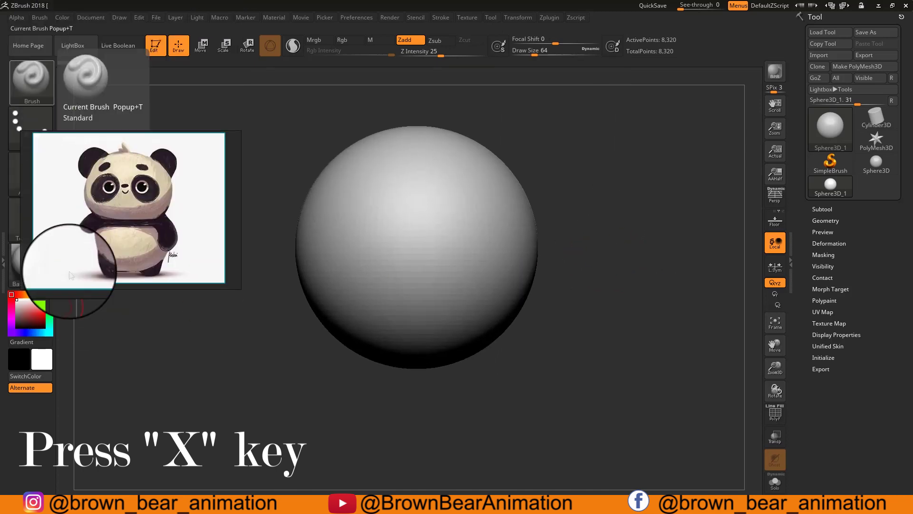
scroll(197, 162, down, 3)
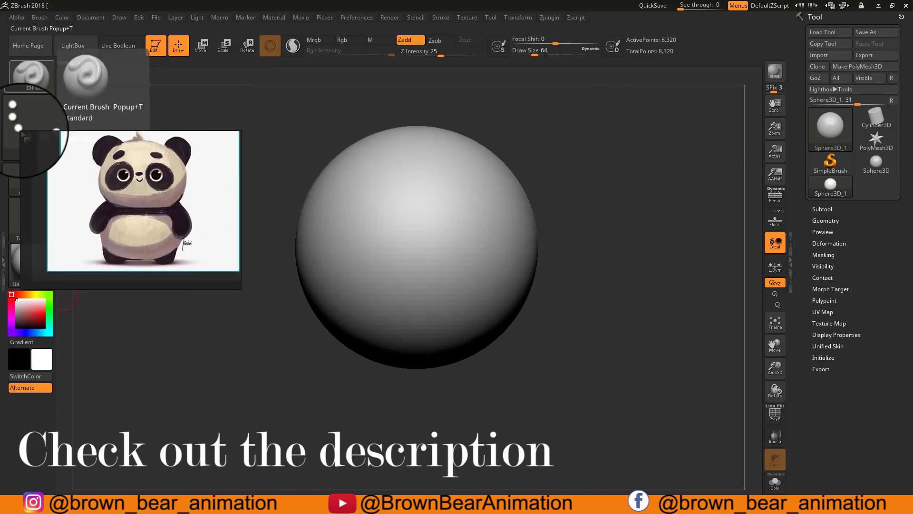
click(32, 79)
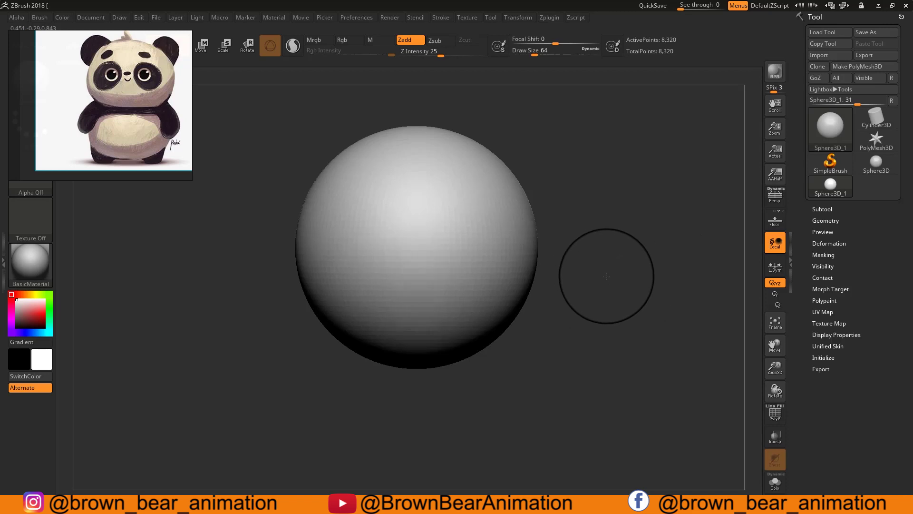
- Select the Move brush and set its Draw Size to 533
key(b)
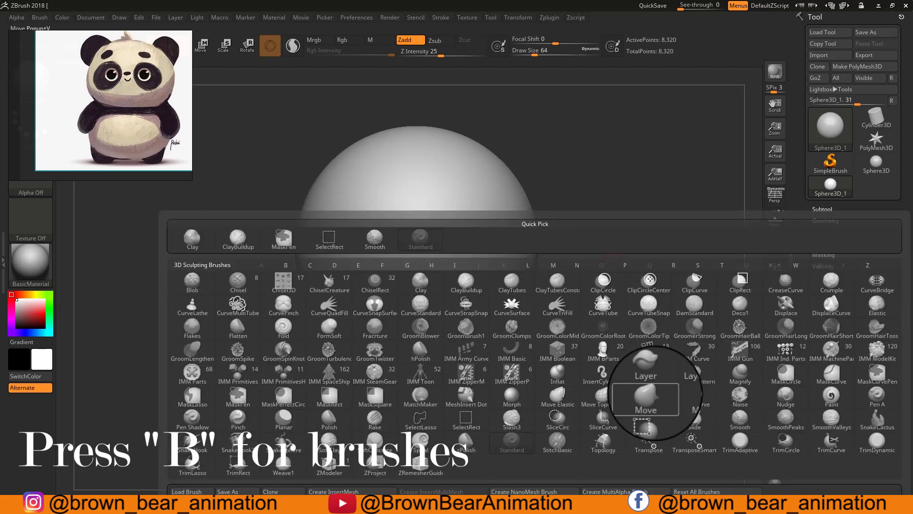
click(661, 377)
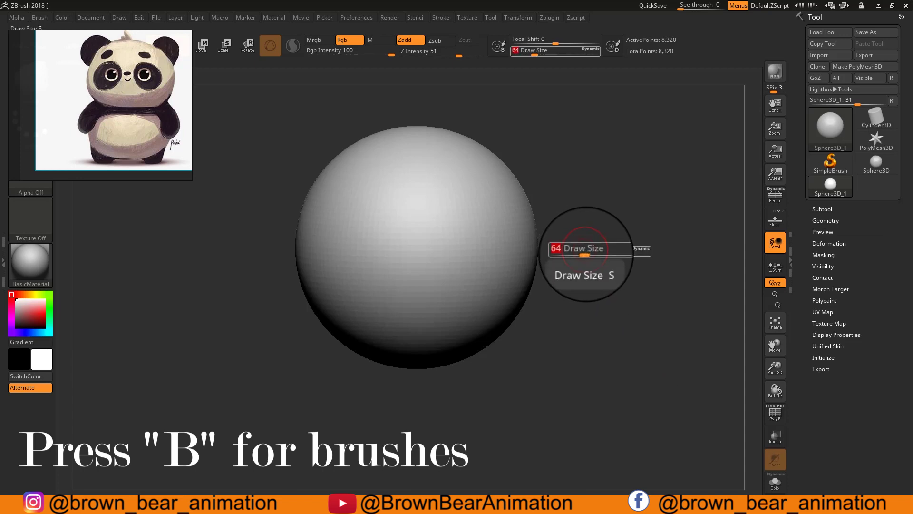
drag(585, 251, 625, 253)
mouse_move(621, 237)
alt+mouse_down()
mouse_move(589, 273)
mouse_move(623, 241)
mouse_move(516, 255)
mouse_move(593, 255)
mouse_move(582, 237)
mouse_move(608, 220)
alt+mouse_up()
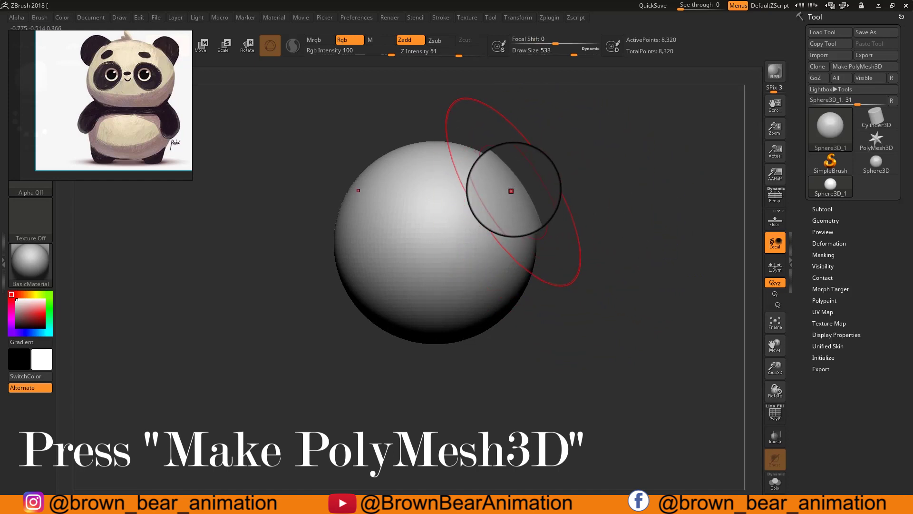
- Enlarge the Draw Size to 753 and convert the sphere to a PolyMesh3D
drag(516, 192, 525, 192)
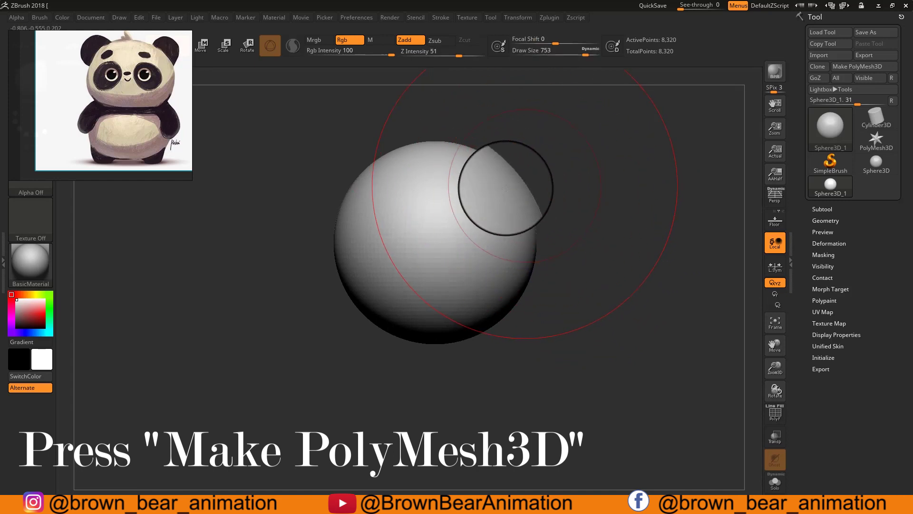
click(524, 182)
click(857, 66)
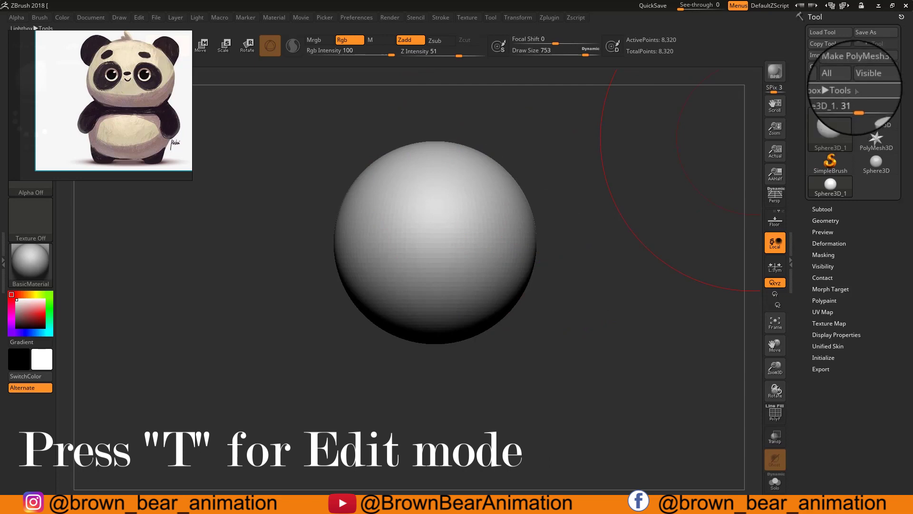
- Shape the sphere into a wide, slightly flattened panda head with the Move brush
drag(511, 207, 536, 178)
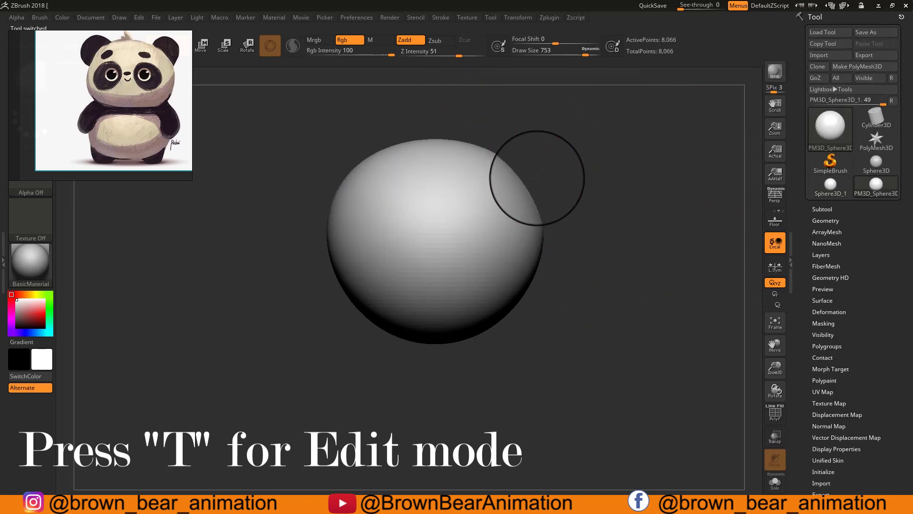
drag(505, 303, 529, 319)
drag(552, 319, 594, 306)
drag(592, 193, 612, 177)
mouse_move(600, 285)
mouse_down()
mouse_move(617, 308)
mouse_move(606, 289)
mouse_move(617, 238)
mouse_move(662, 265)
mouse_move(618, 259)
mouse_move(633, 218)
mouse_up()
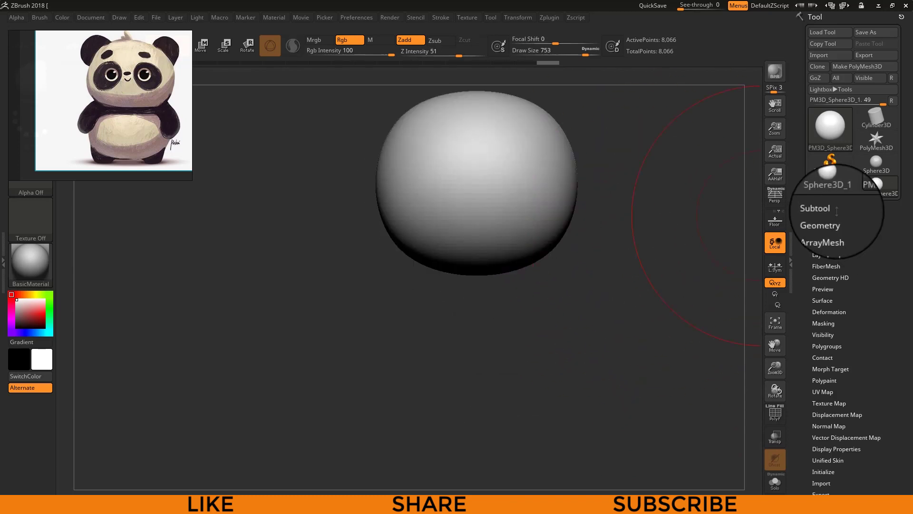
- Append Sphere3D_1 as a second subtool for the body
click(837, 209)
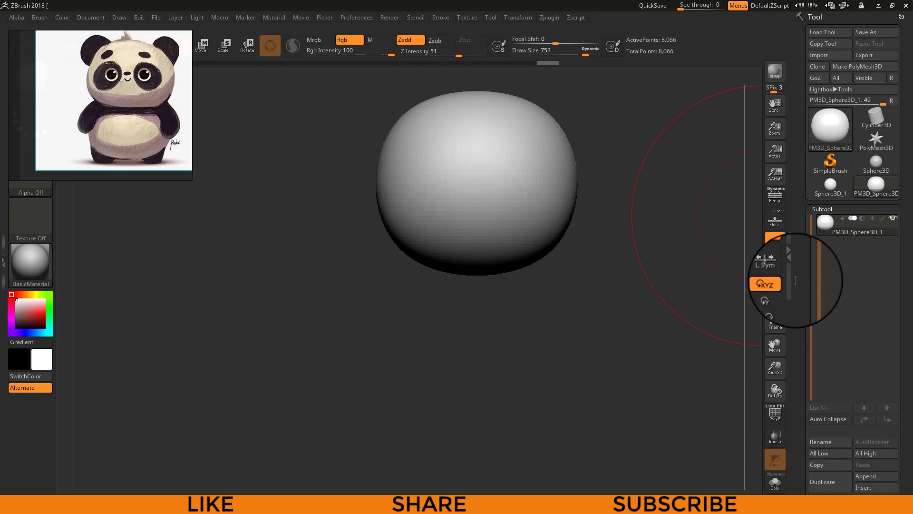
drag(800, 278, 805, 214)
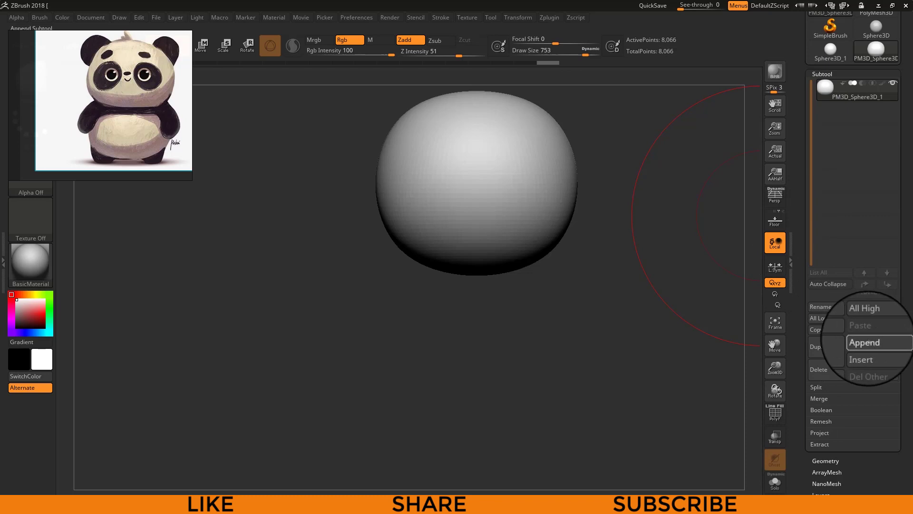
click(865, 343)
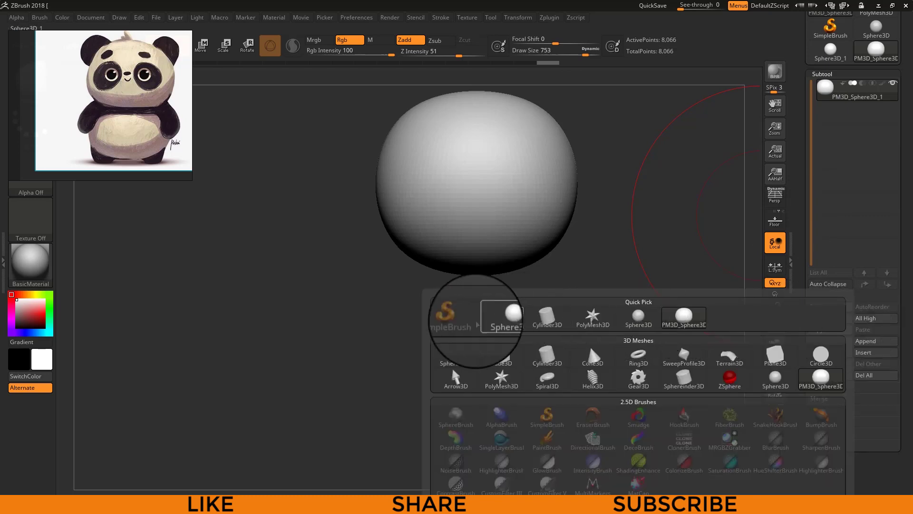
click(500, 316)
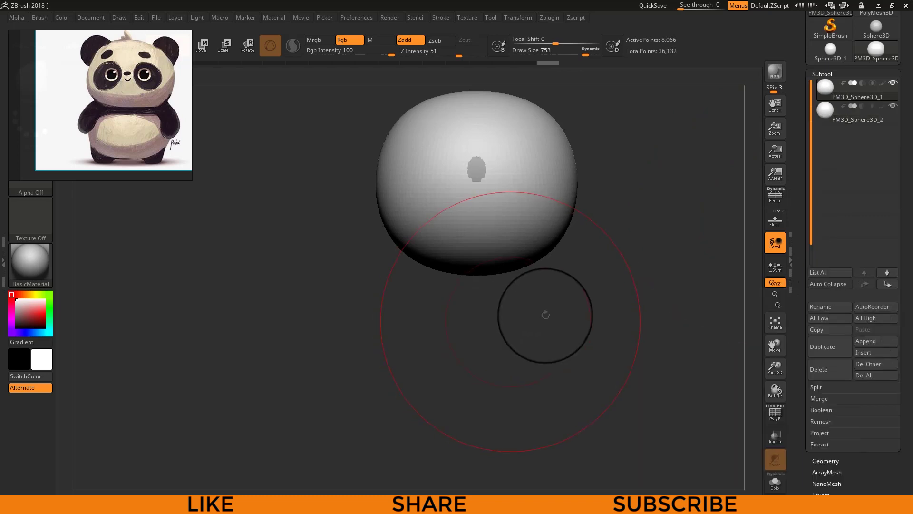
- Move the appended sphere directly below the head with the gizmo and scale it up to body size
key(w)
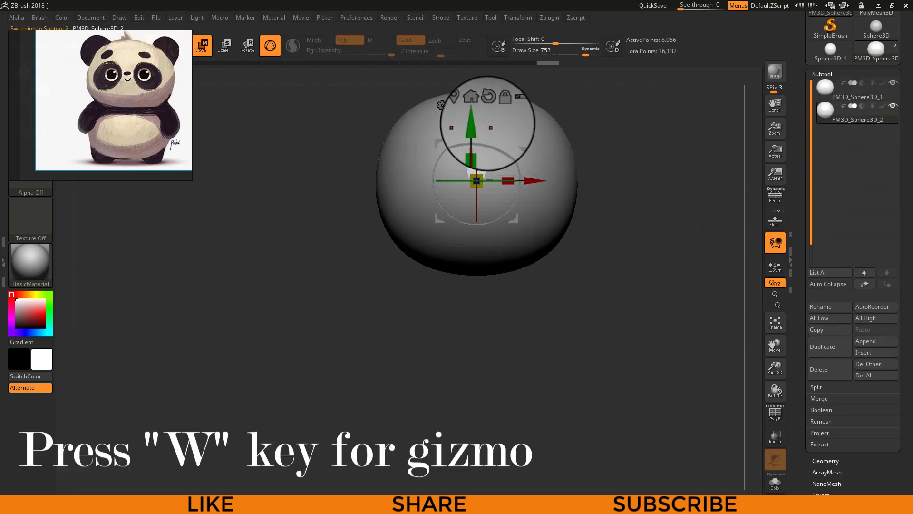
drag(485, 125, 489, 261)
alt+drag(644, 245, 631, 201)
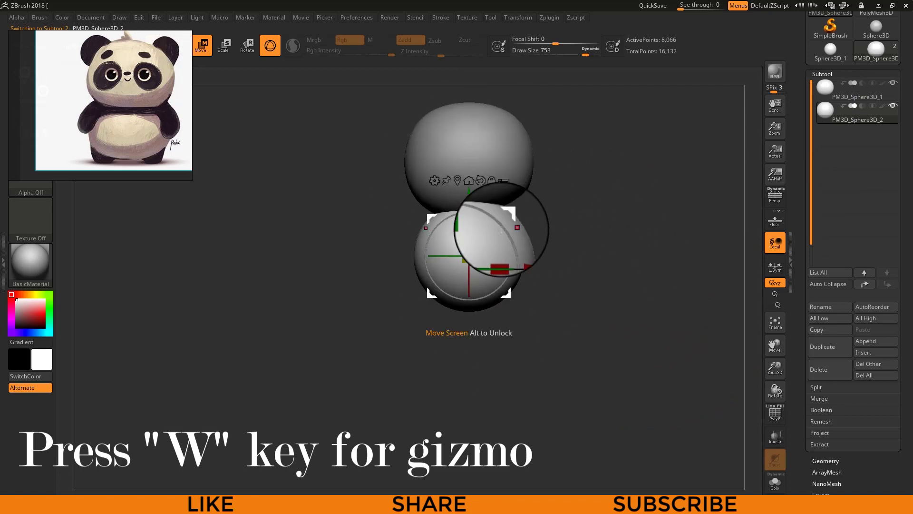
drag(487, 237, 486, 237)
drag(470, 207, 469, 209)
mouse_move(580, 229)
mouse_down()
mouse_move(599, 225)
mouse_move(616, 244)
mouse_up()
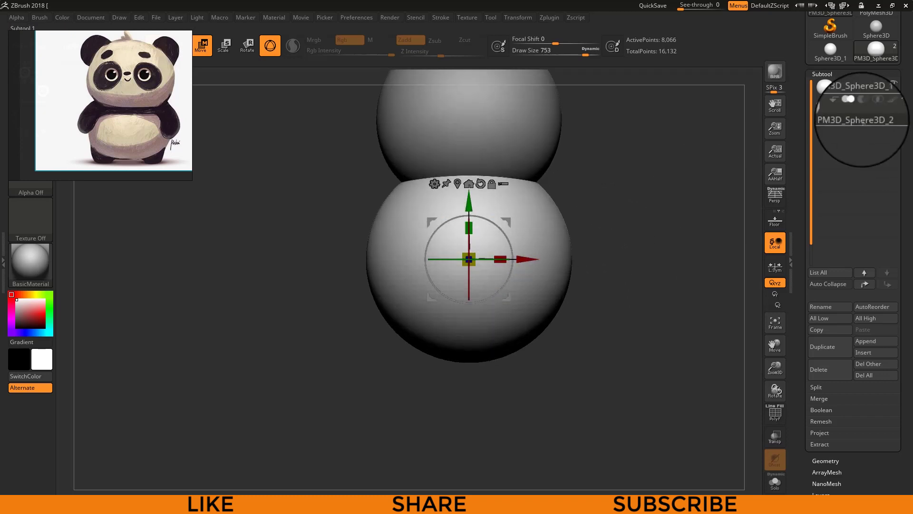
- Shape the body sphere with the Move brush at Draw Size 358, widening its lower part
mouse_move(626, 190)
alt+mouse_down()
mouse_move(626, 222)
mouse_move(601, 234)
alt+mouse_up()
key(q)
drag(538, 318, 529, 325)
mouse_move(614, 323)
mouse_down()
mouse_move(469, 295)
mouse_move(426, 210)
mouse_up()
drag(520, 271, 459, 295)
mouse_move(561, 224)
mouse_down()
mouse_move(593, 332)
mouse_move(588, 306)
mouse_move(536, 251)
mouse_move(381, 408)
mouse_move(615, 251)
mouse_move(628, 216)
mouse_move(638, 220)
mouse_move(632, 228)
mouse_up()
- Build up the upper body with the ClayBuildup brush and smooth the strokes into the surface
key(b)
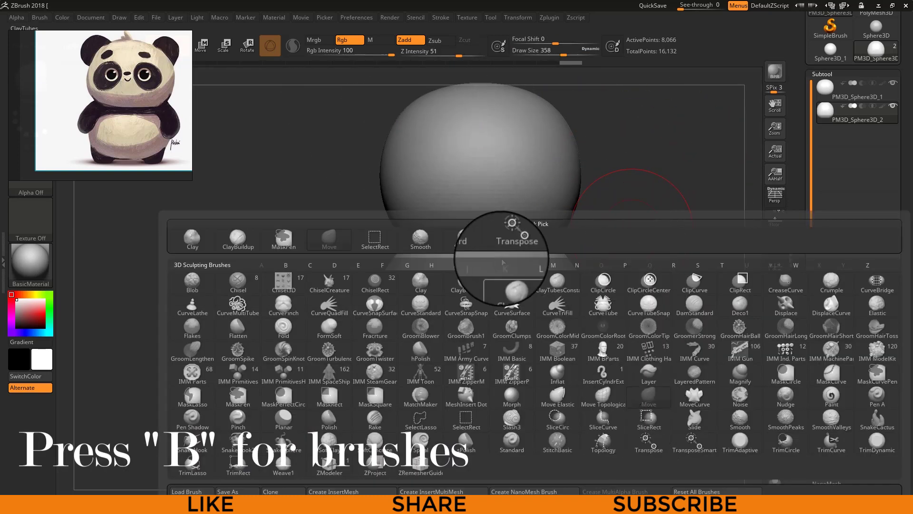
click(471, 283)
drag(644, 245, 534, 243)
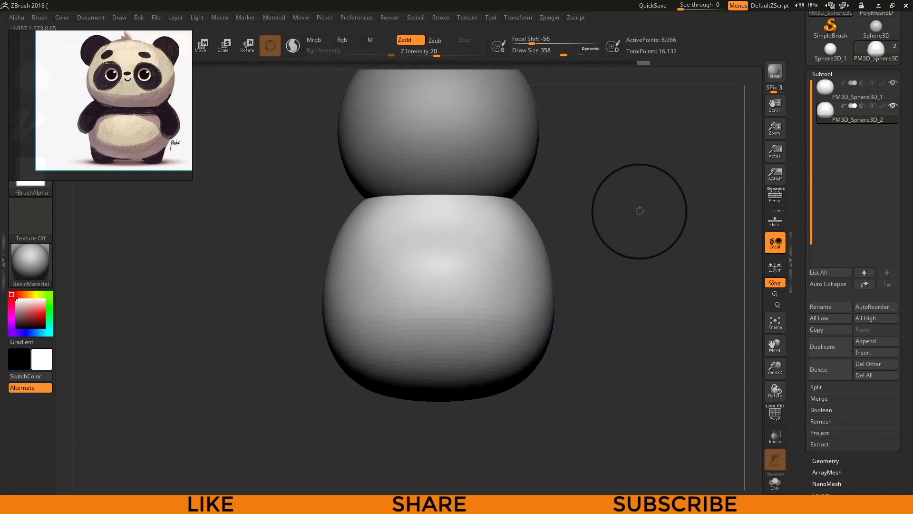
drag(637, 210, 540, 185)
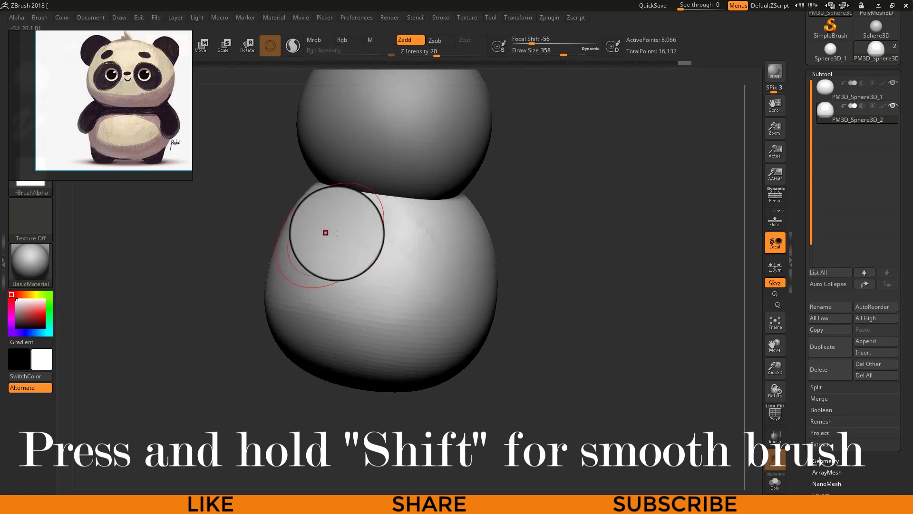
key(shift)
shift+drag(429, 252, 277, 315)
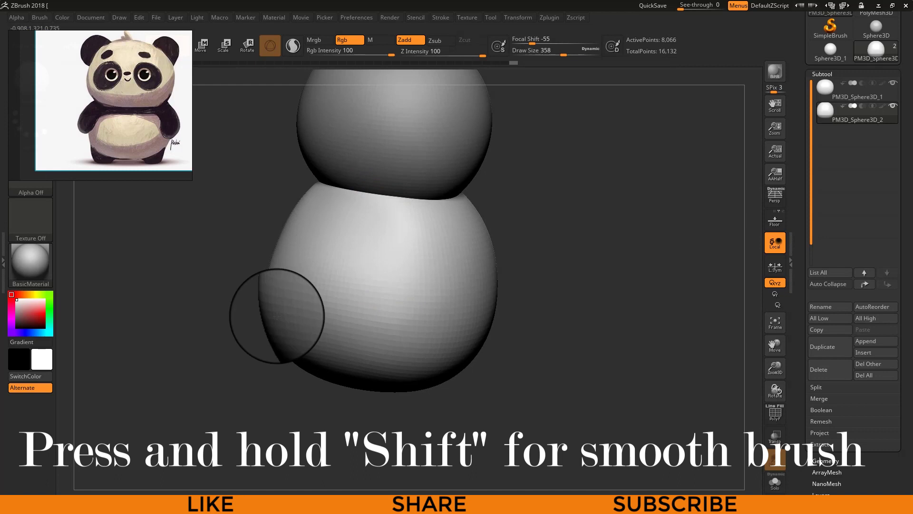
mouse_move(510, 220)
shift+mouse_down()
mouse_move(577, 200)
mouse_move(638, 246)
mouse_move(652, 214)
shift+mouse_up()
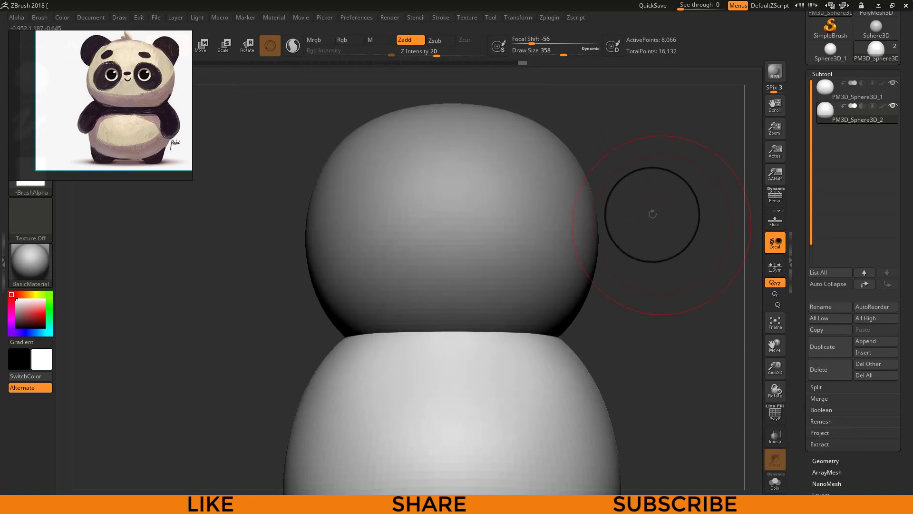
- Select the head subtool, append another Sphere3D_1 and activate the move gizmo on the new sphere
alt+click(560, 214)
alt+drag(517, 131, 581, 167)
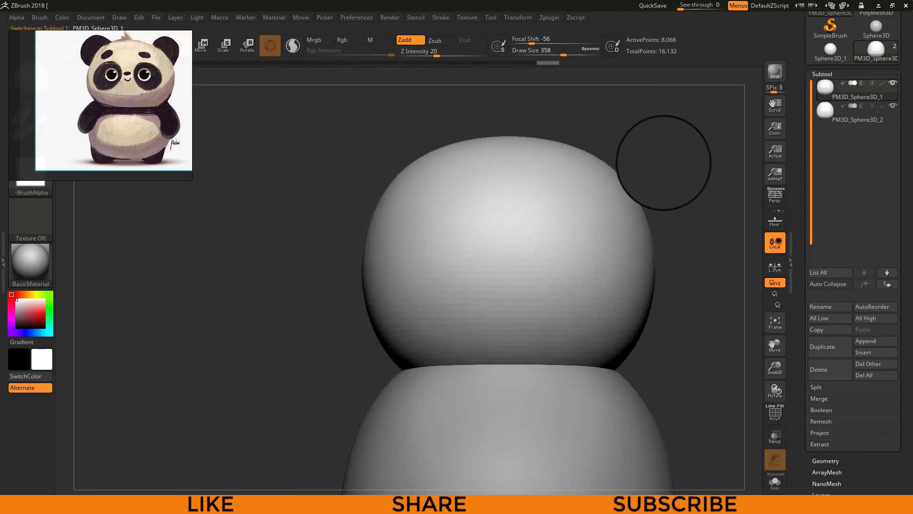
click(866, 341)
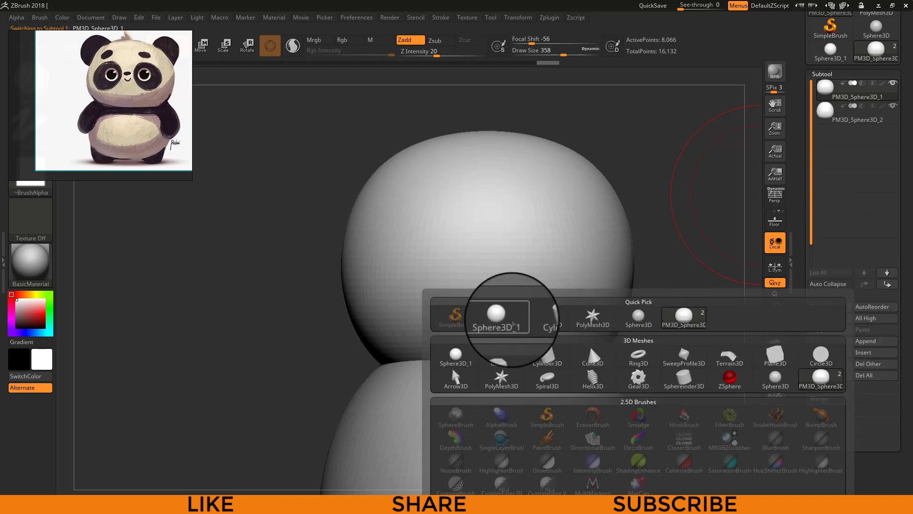
click(500, 316)
key(w)
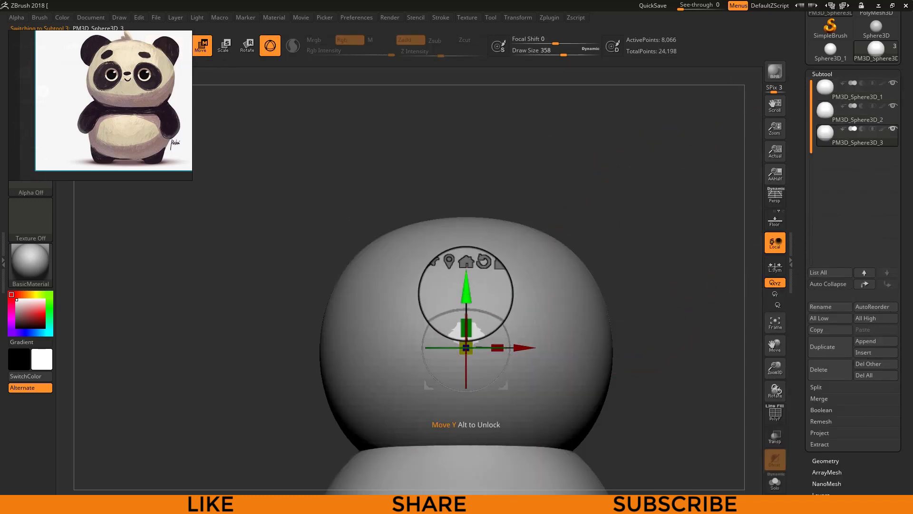
- Move the appended sphere above the head with the gizmo and flatten it from front to back into an ear shape
drag(466, 293, 489, 168)
drag(466, 222, 420, 267)
alt+right_drag(420, 267, 396, 309)
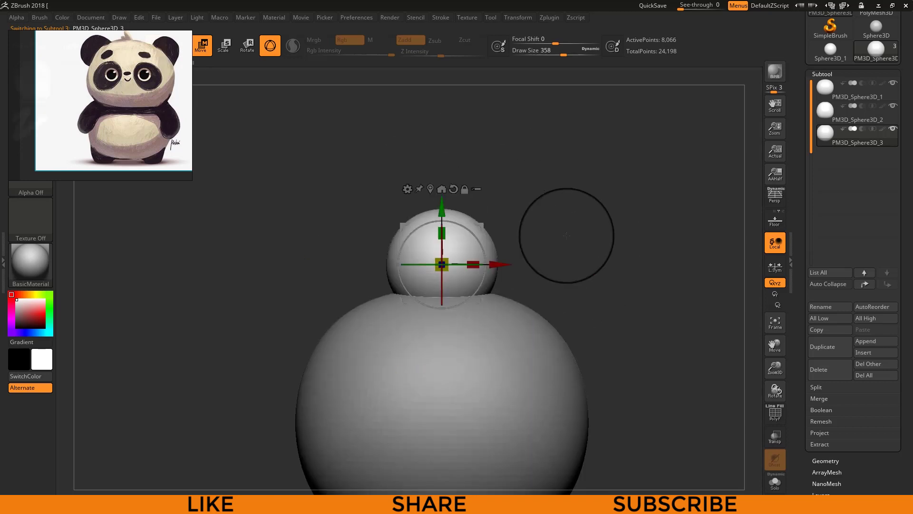
shift+right_drag(474, 239, 464, 245)
drag(485, 265, 438, 261)
- Reshape the flattened ear sphere with the Move brush at Draw Size 212
mouse_move(561, 245)
shift+right_down()
mouse_move(595, 243)
mouse_move(601, 226)
shift+right_up()
alt+right_drag(560, 204, 591, 218)
key(q)
drag(563, 55, 551, 54)
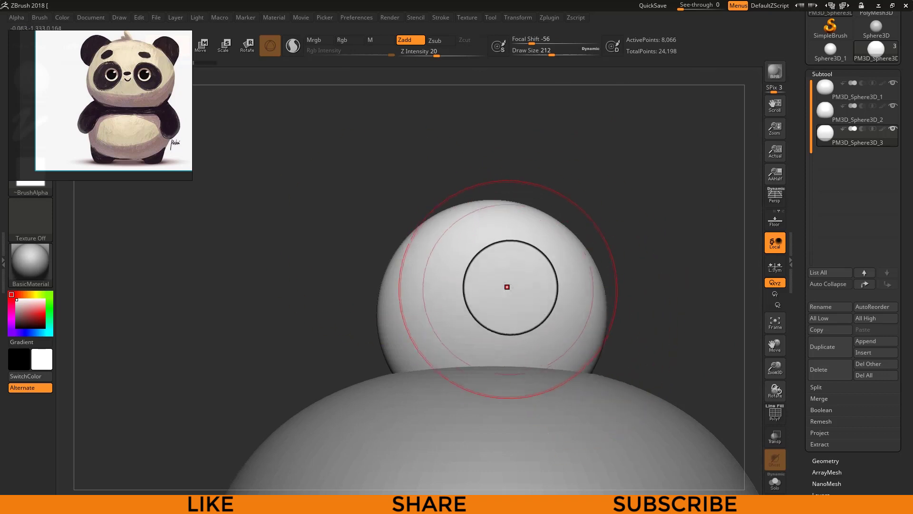
key(b)
key(m)
key(v)
drag(584, 365, 598, 369)
drag(548, 234, 558, 227)
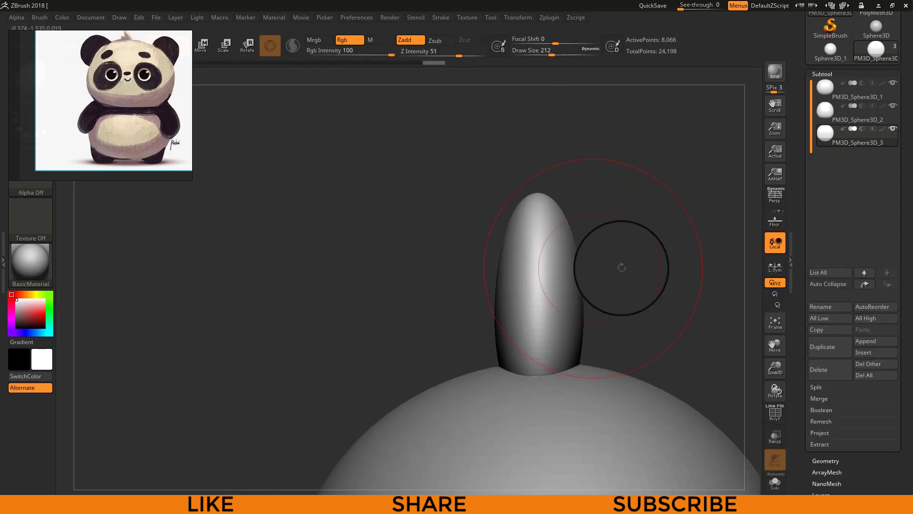
- Push the front face of the ear inward with the Move brush at Draw Size 257
key(d)
click(422, 169)
key(w)
key(q)
key(s)
drag(446, 264, 449, 264)
drag(500, 302, 519, 308)
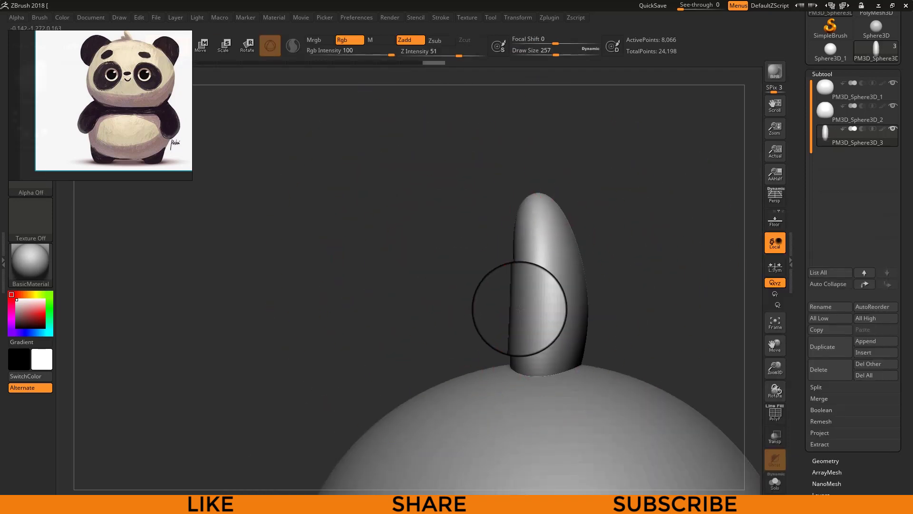
- Move and tilt the ear with the gizmo so it sits on one upper side of the head
mouse_move(423, 295)
right_down()
mouse_move(515, 293)
mouse_move(614, 230)
mouse_move(486, 304)
mouse_move(614, 223)
right_up()
ctrl+right_drag(614, 224, 600, 167)
key(w)
drag(506, 228, 595, 257)
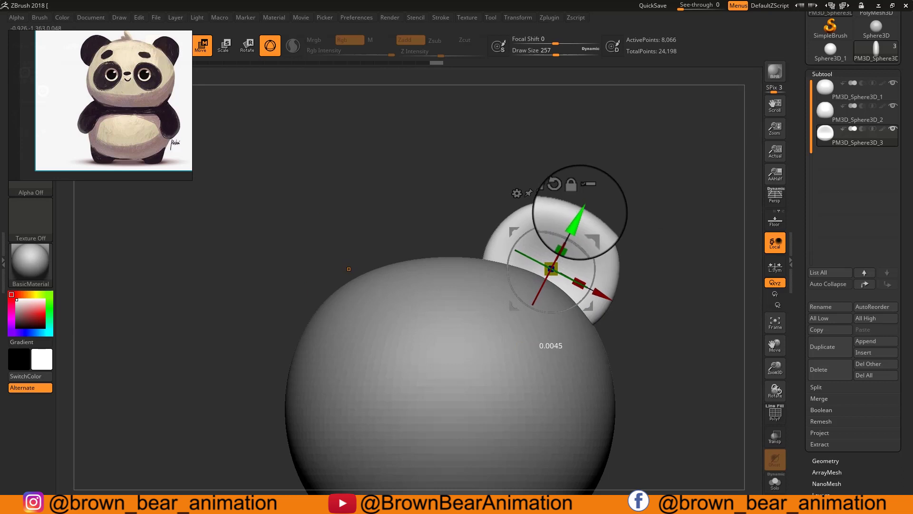
- Refine the ear's outline with the Move brush, rounding its outer edge and lower tip
ctrl+right_drag(640, 195, 604, 232)
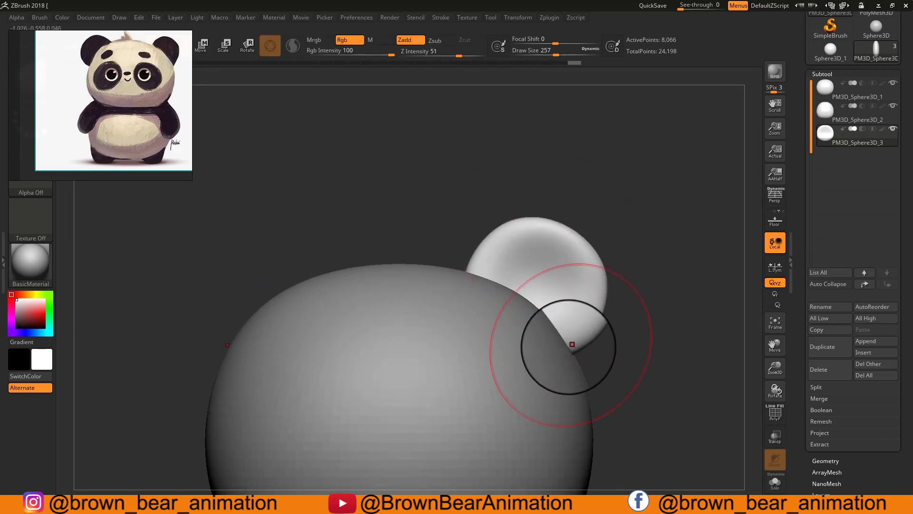
drag(583, 343, 572, 355)
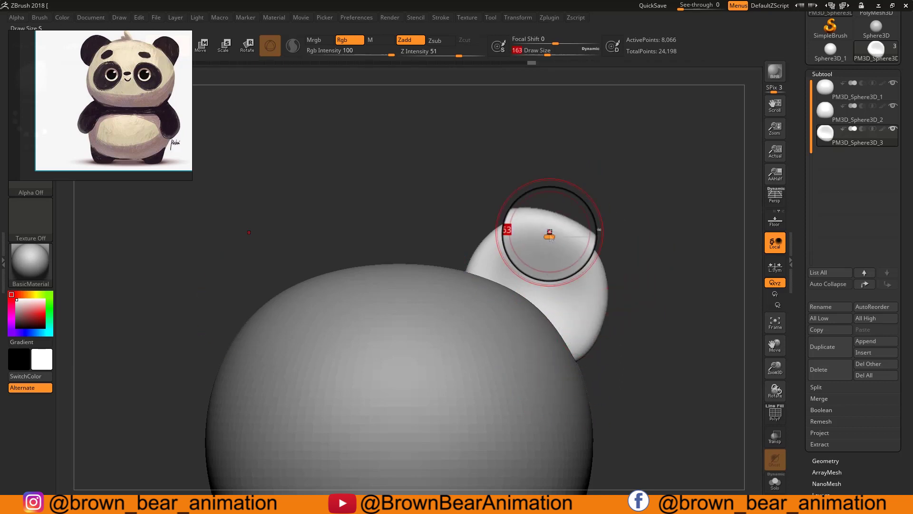
drag(507, 237, 571, 231)
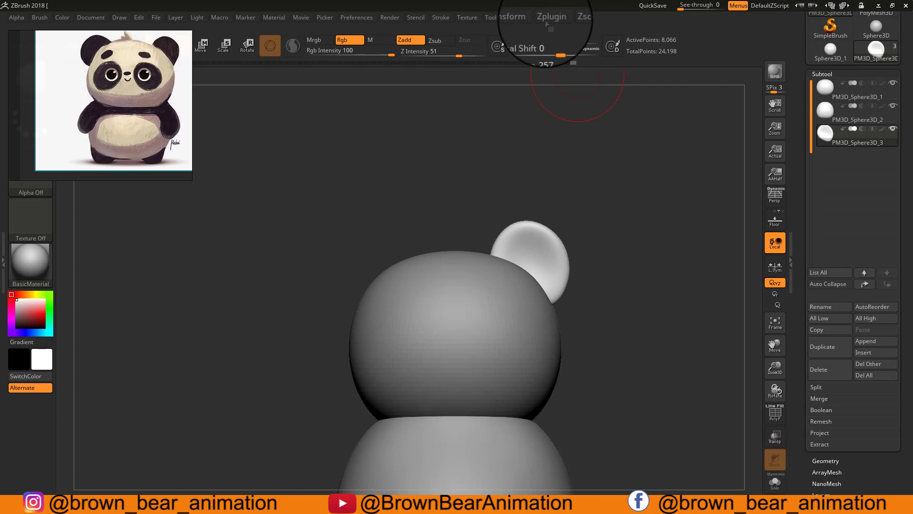
- Mirror the ear across the X axis with SubTool Master, appending it as a new subtool
click(549, 17)
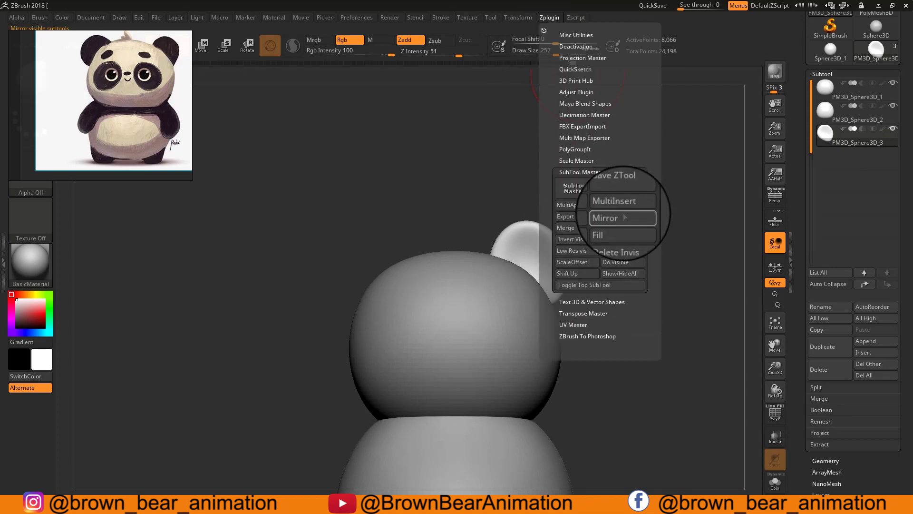
click(619, 216)
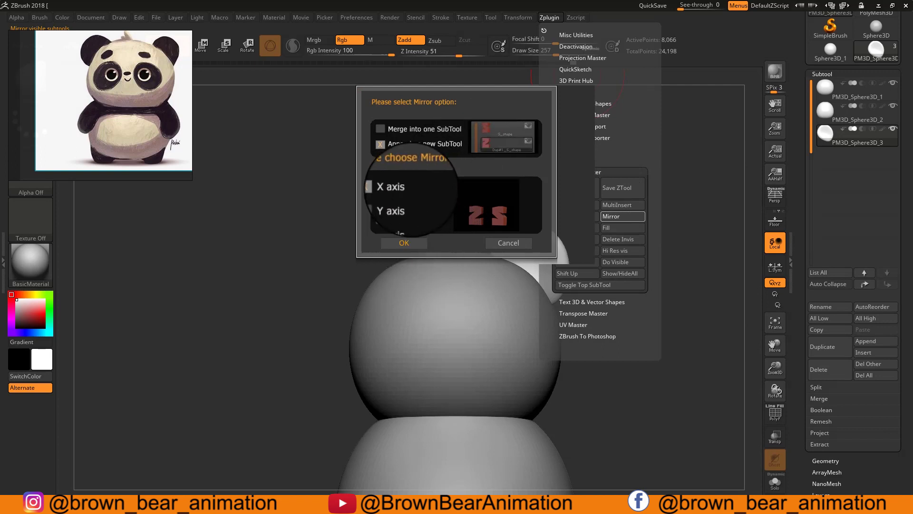
click(408, 243)
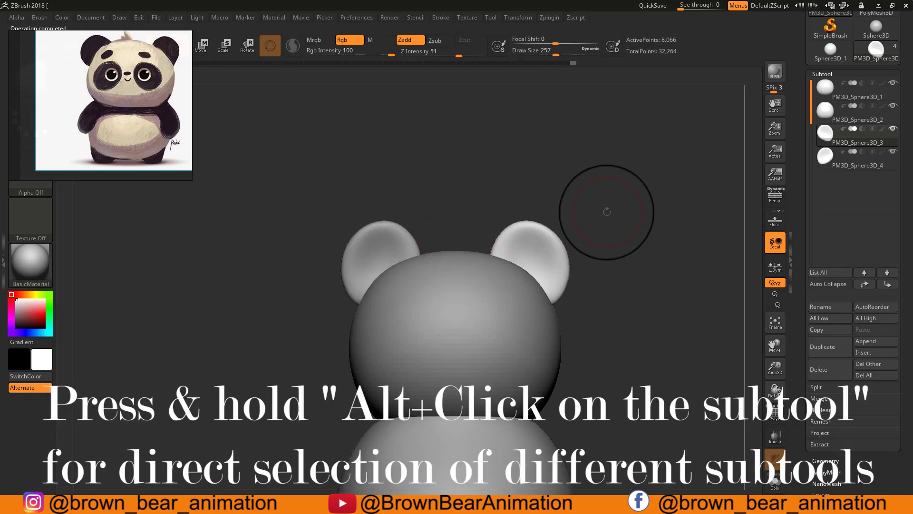
- Select the head and push in two shallow eye sockets with the Move brush at Draw Size 257
mouse_move(588, 183)
mouse_down()
mouse_move(603, 202)
mouse_move(609, 198)
mouse_move(624, 249)
mouse_move(665, 289)
mouse_move(675, 258)
mouse_move(644, 283)
mouse_up()
key(s)
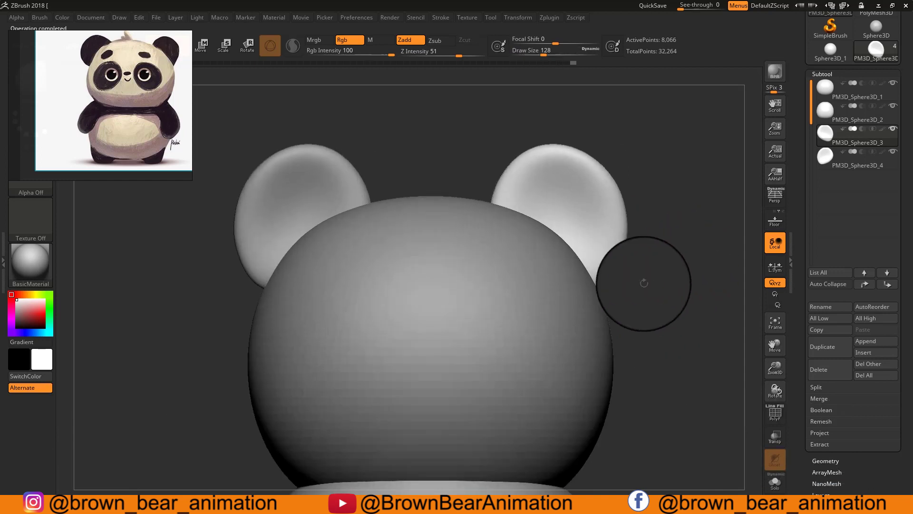
alt+click(574, 319)
alt+drag(679, 318, 734, 258)
key(s)
drag(605, 261, 602, 261)
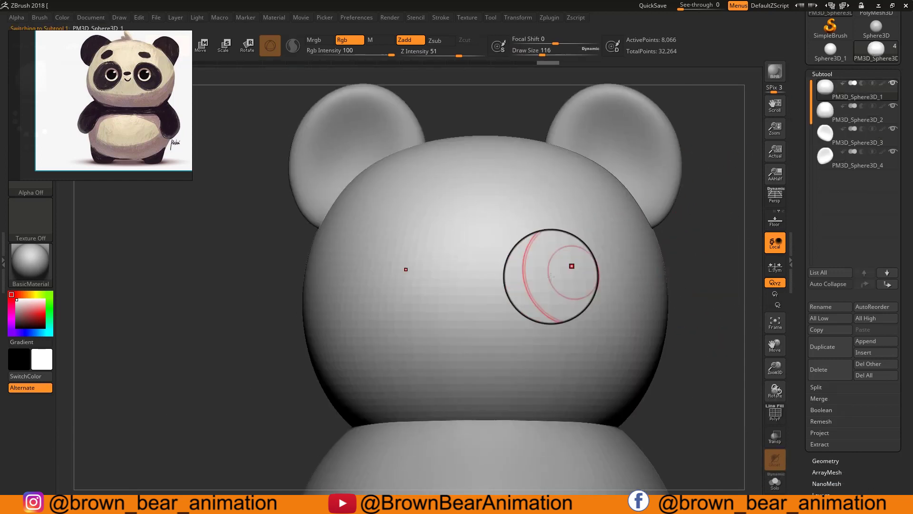
drag(545, 252, 560, 278)
text(s257)
key(Return)
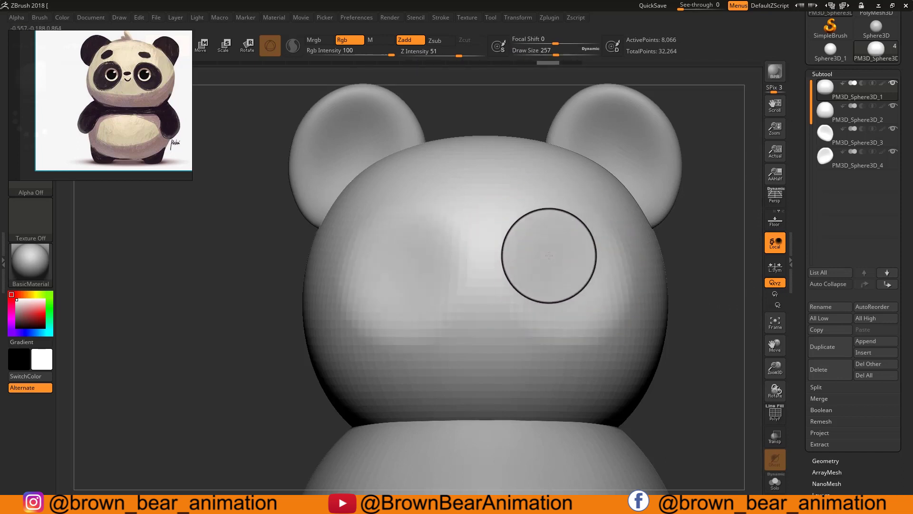
- Carve two round eye sockets into the face with the ClayBuildup brush at Draw Size 154
key(b)
click(478, 286)
key(s)
drag(537, 262, 528, 262)
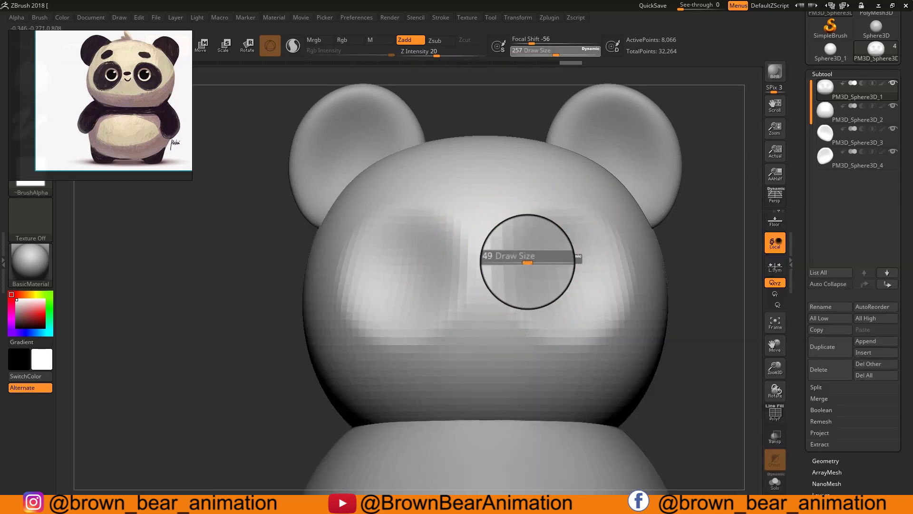
shift+drag(589, 295, 558, 209)
alt+drag(702, 292, 668, 234)
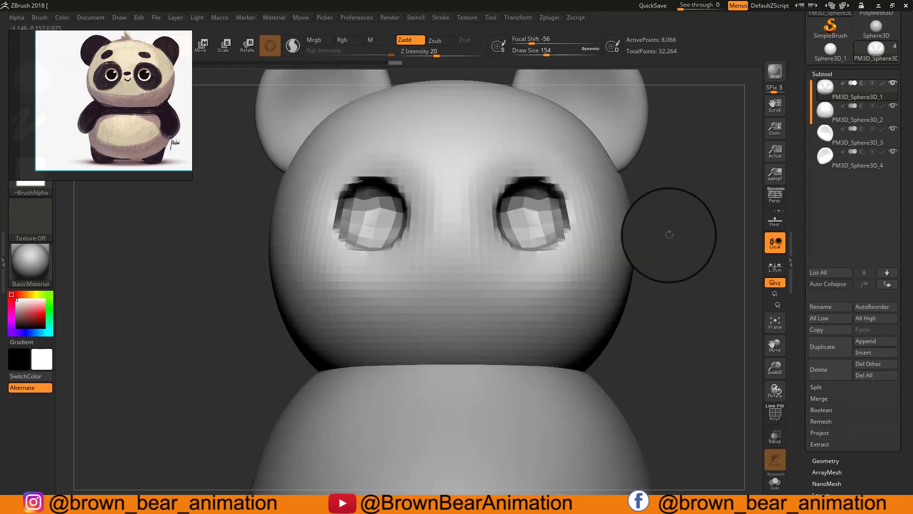
- Append another sphere subtool for the eye and activate the move gizmo on it
click(866, 341)
click(476, 342)
drag(703, 276, 652, 271)
key(w)
alt+drag(311, 321, 462, 315)
alt+click(551, 210)
- Move the eye sphere to one eye socket and adjust its depth along Z so it sits inside the head
shift+drag(333, 342, 183, 322)
drag(509, 210, 479, 243)
shift+drag(728, 257, 548, 245)
drag(574, 213, 444, 214)
drag(379, 213, 344, 244)
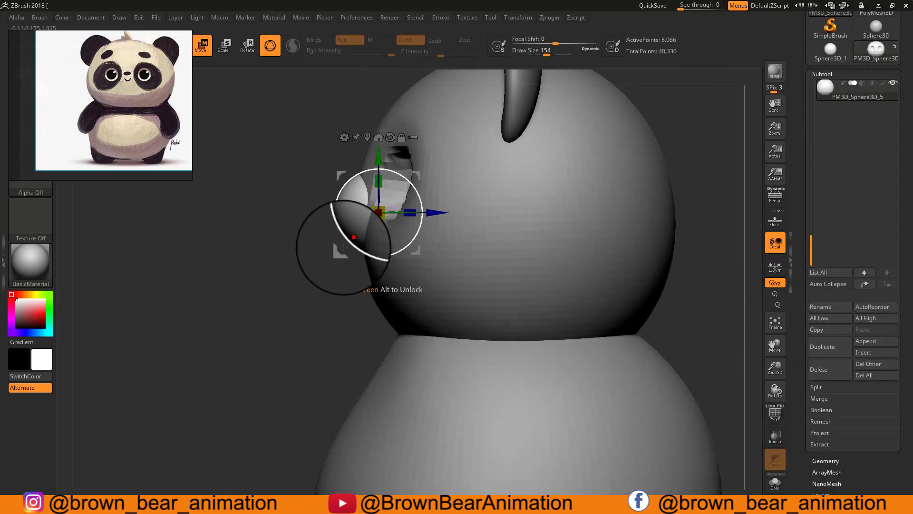
shift+drag(305, 271, 404, 247)
drag(440, 212, 511, 212)
shift+drag(675, 248, 556, 233)
drag(514, 212, 540, 212)
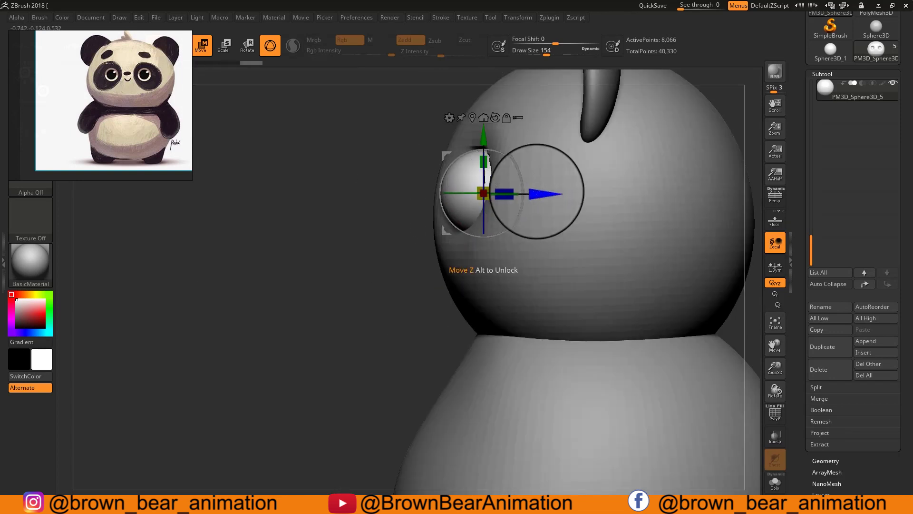
- Fine-tune the eyeball's placement and fit in its socket with the gizmo
shift+drag(295, 271, 399, 262)
alt+drag(690, 238, 690, 276)
alt+drag(709, 141, 718, 177)
drag(562, 226, 565, 226)
drag(506, 222, 498, 229)
- Carve a round iris recess into the eyeball with the ClayBuildup brush at Draw Size 39 and smooth it
alt+drag(670, 183, 688, 212)
key(q)
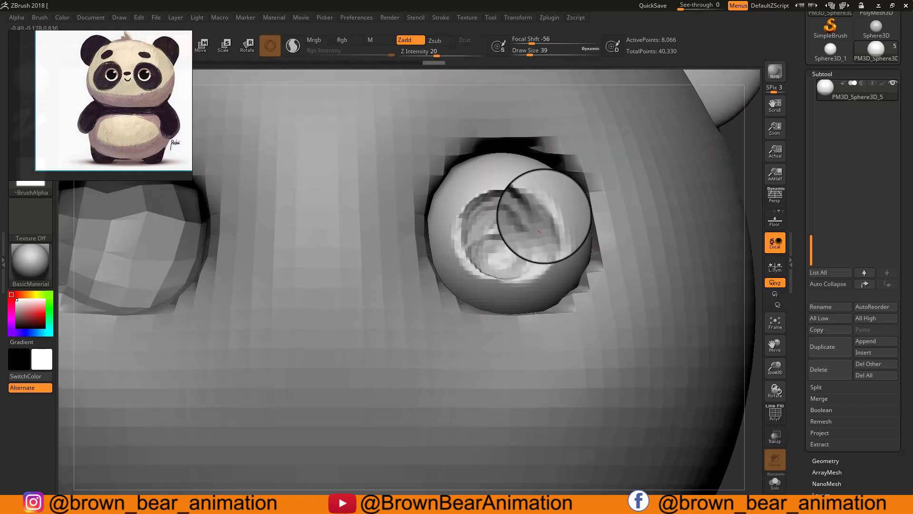
drag(488, 217, 473, 254)
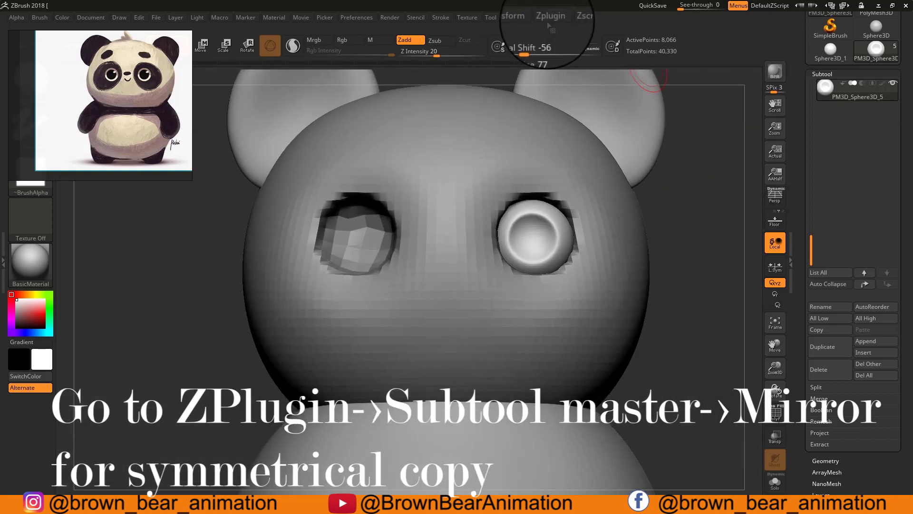
- Mirror the eyeball to the other socket as a new subtool and merge the two eyeballs into one subtool
click(549, 18)
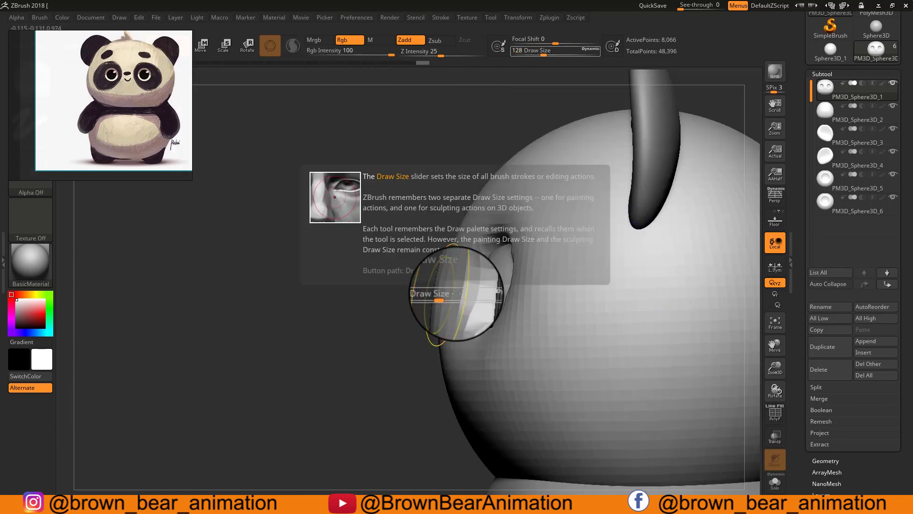
drag(784, 316, 803, 236)
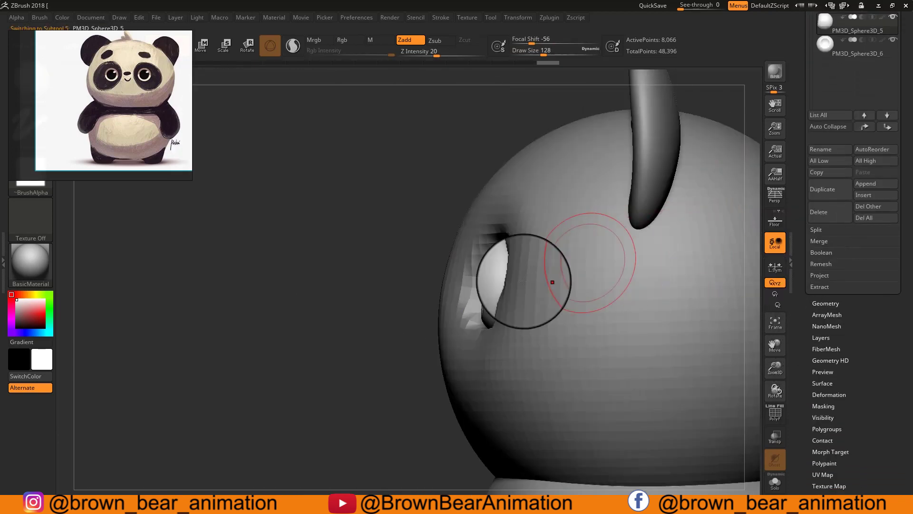
drag(350, 385, 372, 382)
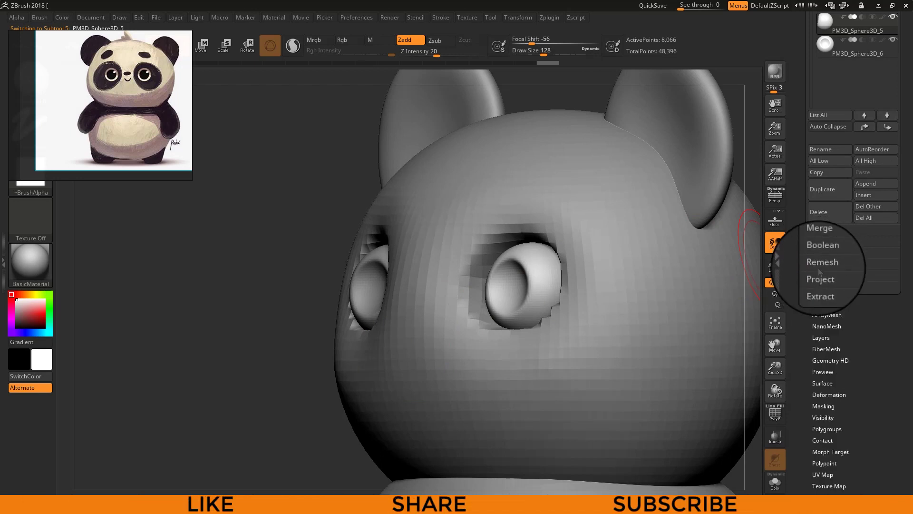
click(822, 243)
click(830, 252)
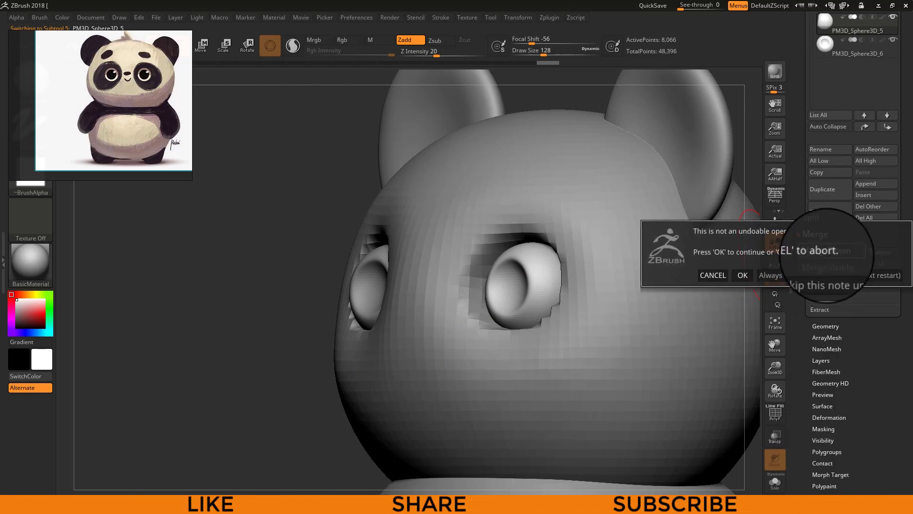
click(744, 275)
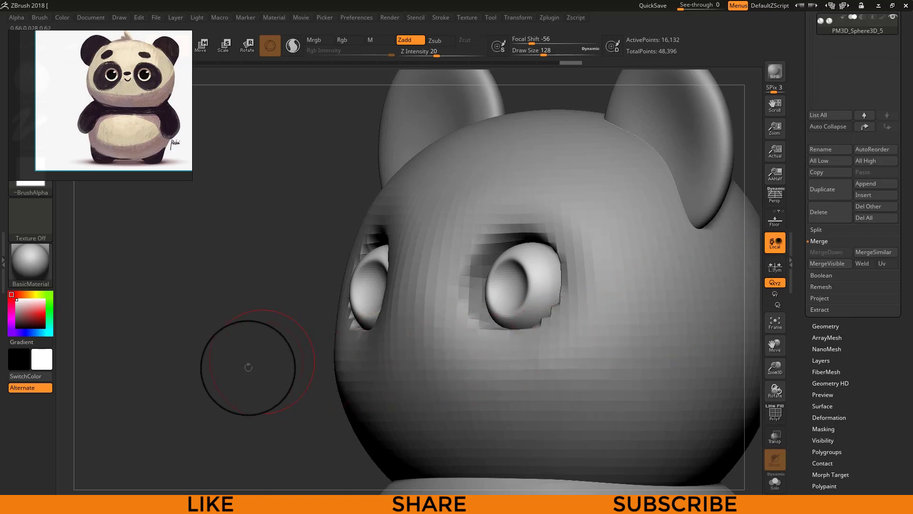
- Move the merged eyeballs about 0.03 deeper into the head along Z
alt+drag(248, 368, 220, 323)
key(w)
shift+right_drag(613, 256, 601, 273)
drag(579, 281, 583, 283)
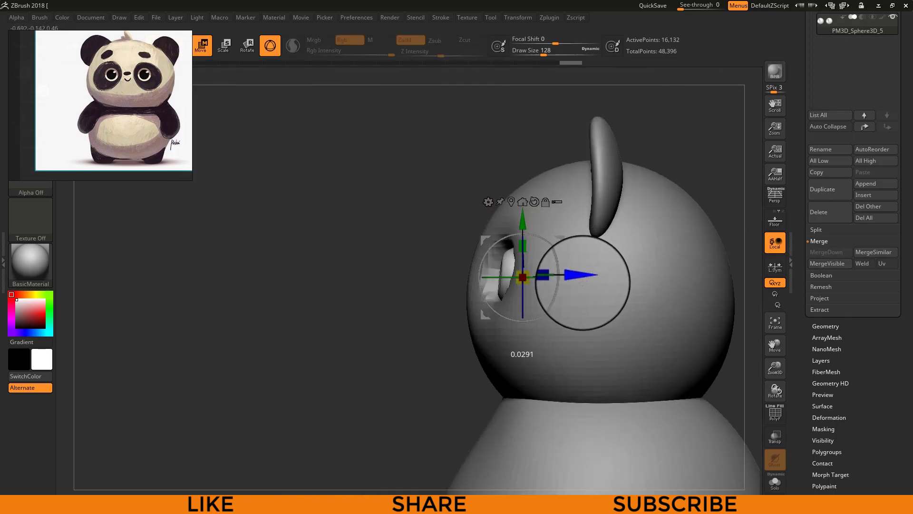
right_drag(583, 283, 437, 257)
- Select the head and soften the jagged edges of the eye sockets around the eyeballs
key(q)
alt+click(455, 272)
shift+drag(353, 401, 414, 371)
mouse_move(476, 259)
mouse_down()
mouse_move(459, 304)
mouse_move(449, 276)
mouse_up()
mouse_move(504, 228)
mouse_down()
mouse_move(509, 208)
mouse_move(546, 257)
mouse_up()
drag(536, 328, 451, 234)
mouse_move(689, 227)
alt+mouse_down()
mouse_move(699, 252)
mouse_move(684, 258)
alt+mouse_up()
- Convert the head to a DynaMesh with a resolution of 128
key(s)
drag(804, 81, 804, 129)
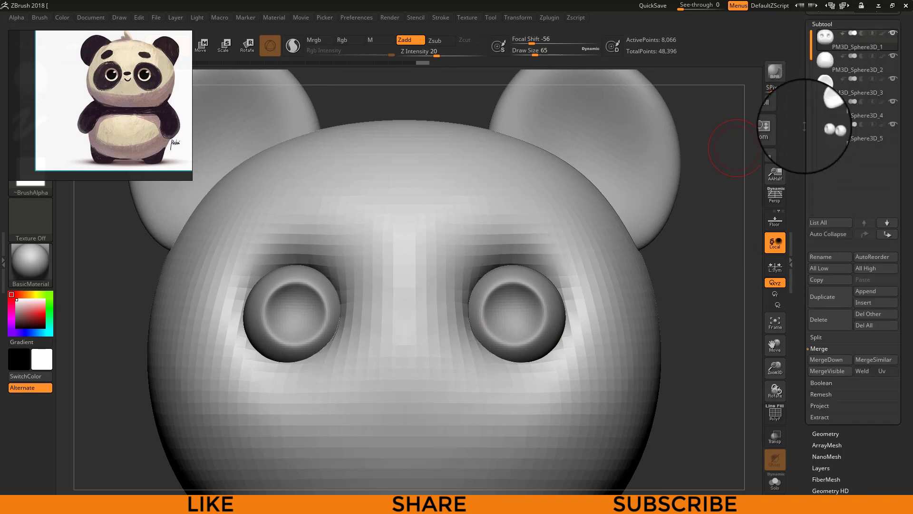
click(821, 19)
click(826, 34)
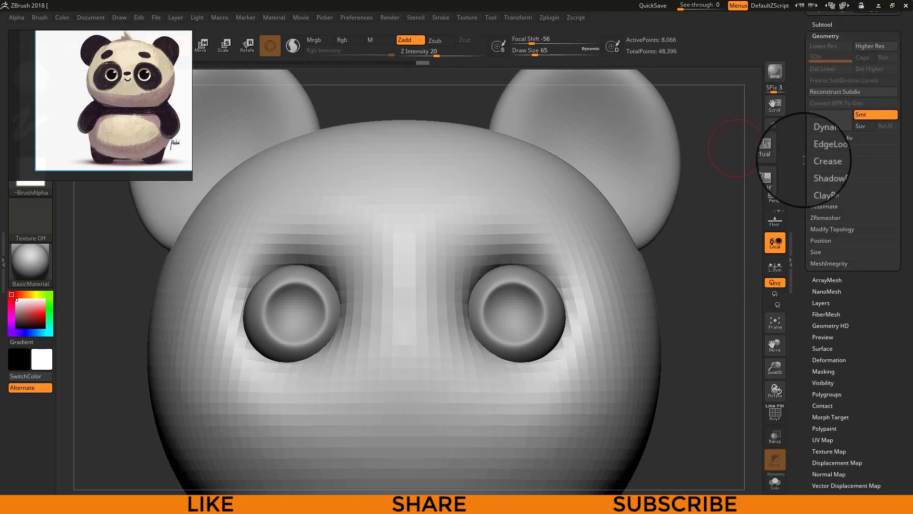
drag(806, 179, 825, 108)
click(825, 116)
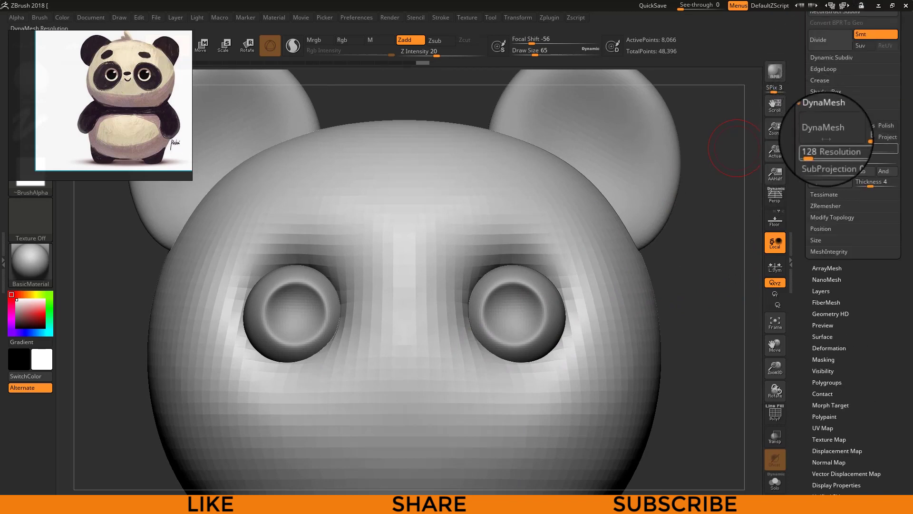
click(830, 131)
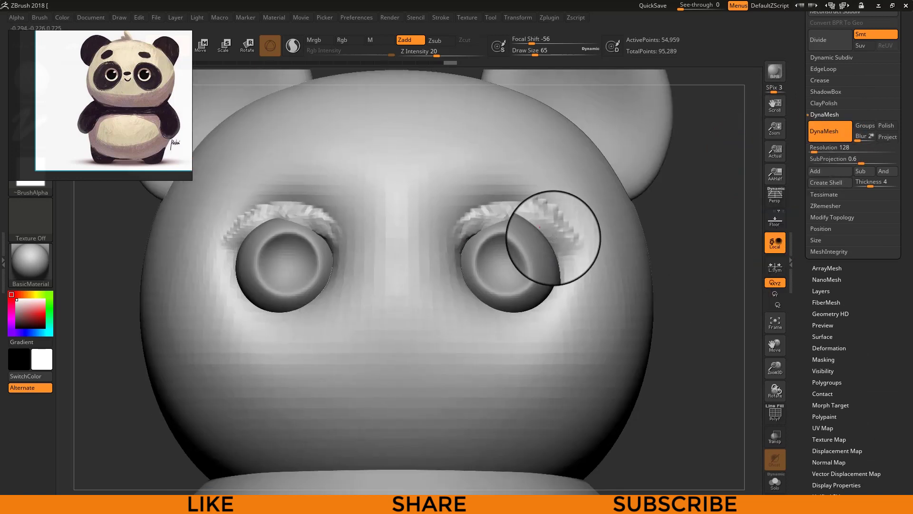
- Build up ridges along the upper rims of both eye sockets with the ClayBuildup brush at Draw Size 65
right_drag(553, 238, 543, 212)
key(s)
- Select the merged eyeballs and move them slightly further back into the head along Z
shift+drag(295, 411, 267, 410)
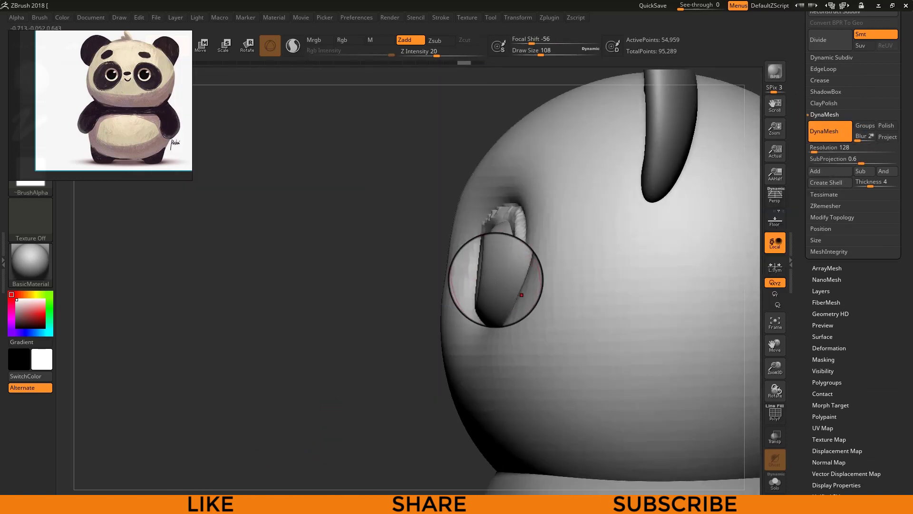
alt+click(496, 279)
key(w)
drag(574, 270, 589, 269)
shift+drag(304, 361, 476, 319)
- Reselect the head and smooth the brow and socket surfaces around the eyes at Draw Size 108
alt+click(633, 229)
key(q)
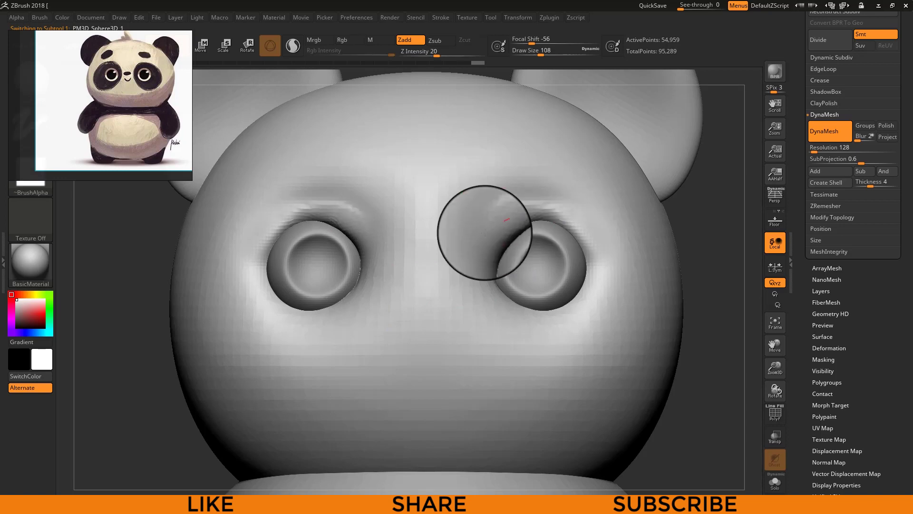
alt+right_drag(566, 210, 662, 220)
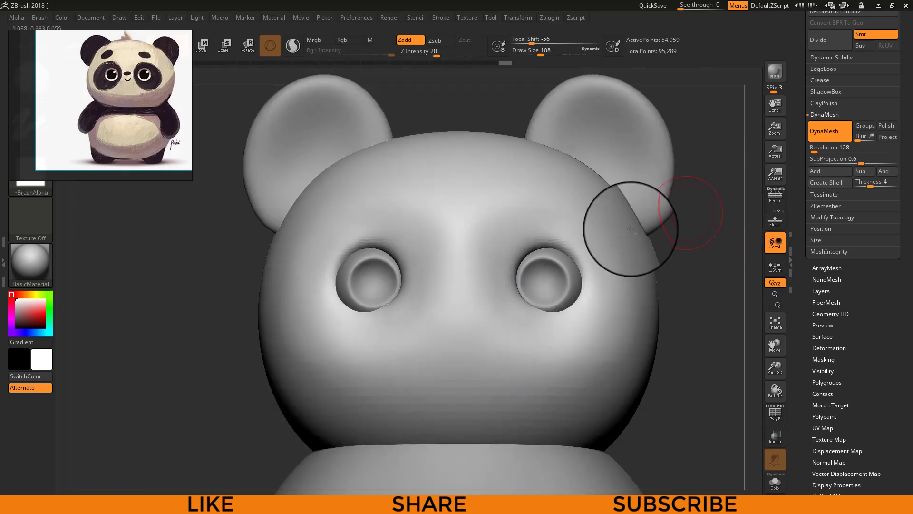
- Mask a rounded eyebrow shape above one eye on the head and erase the mask from the opposite side
key(s)
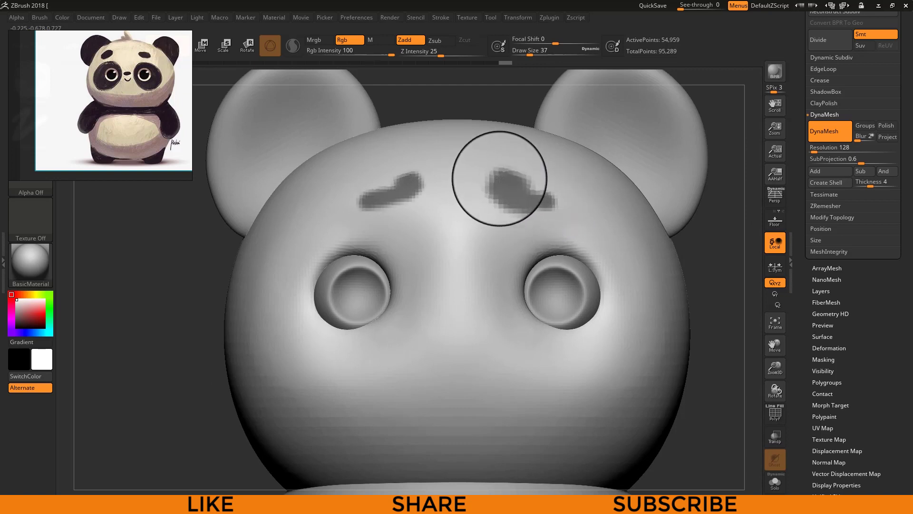
ctrl+drag(500, 178, 514, 183)
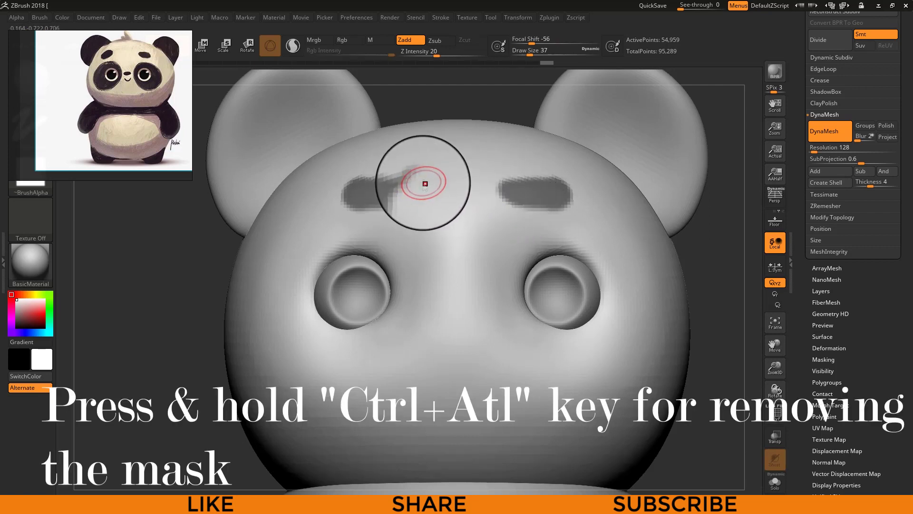
key(s)
key(ctrl+alt)
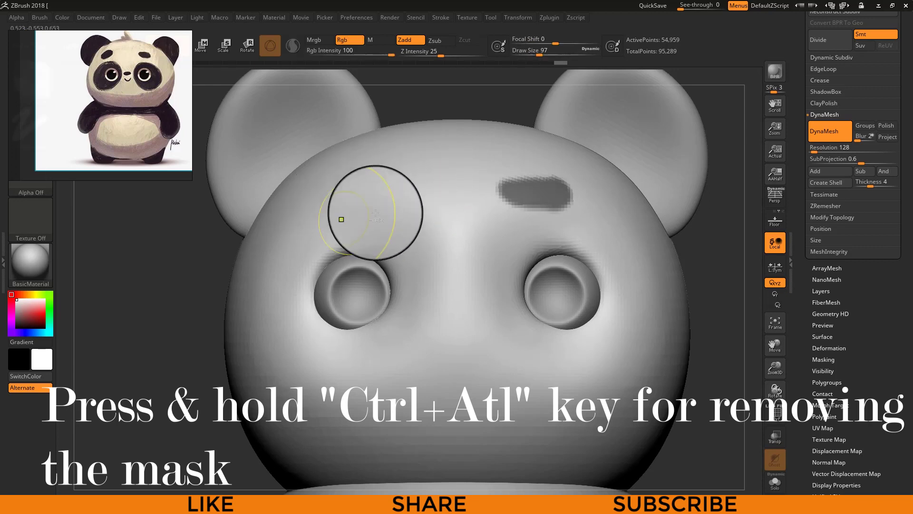
alt+drag(730, 142, 713, 123)
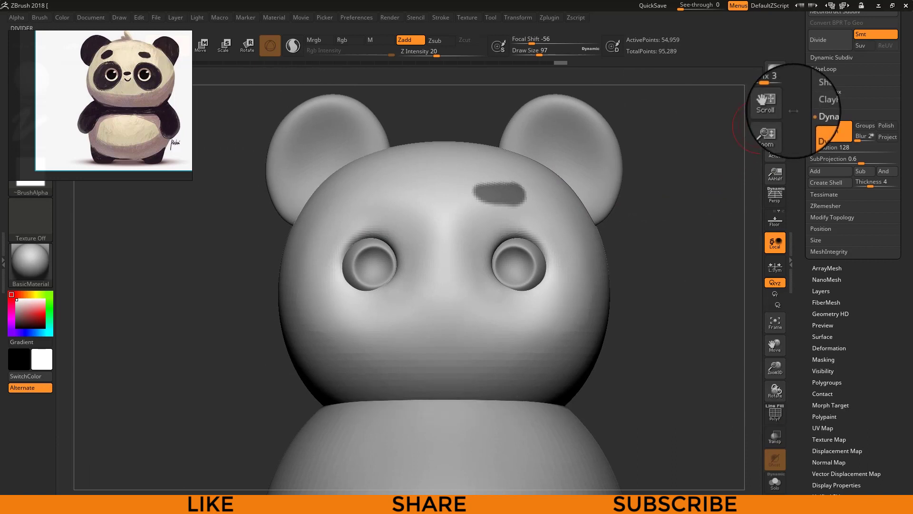
drag(802, 279, 809, 221)
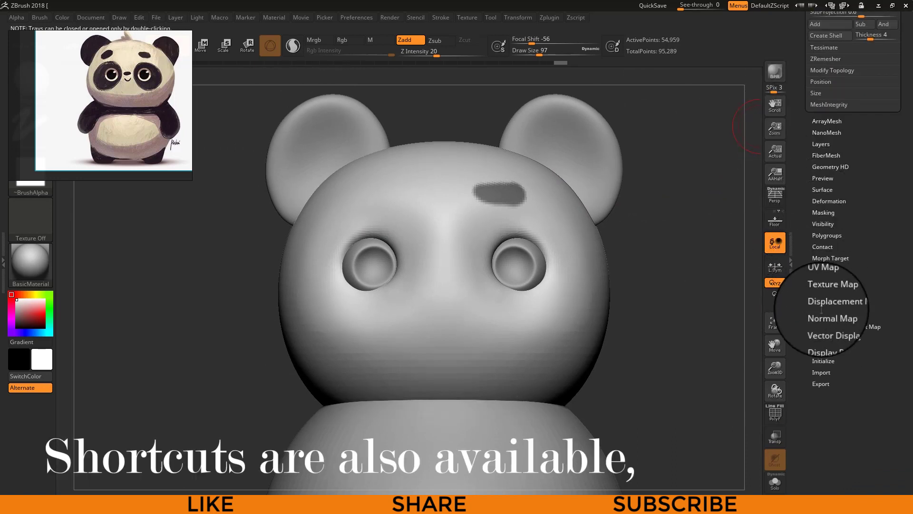
click(824, 211)
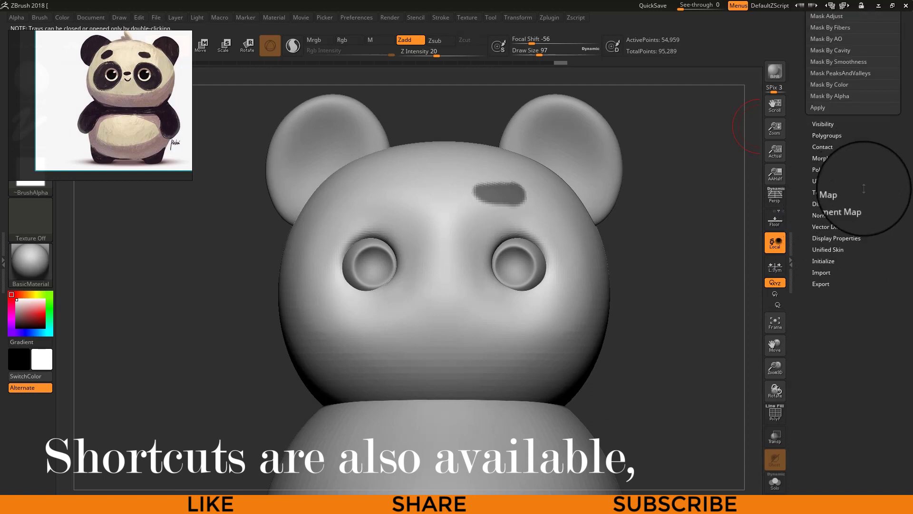
drag(866, 189, 862, 288)
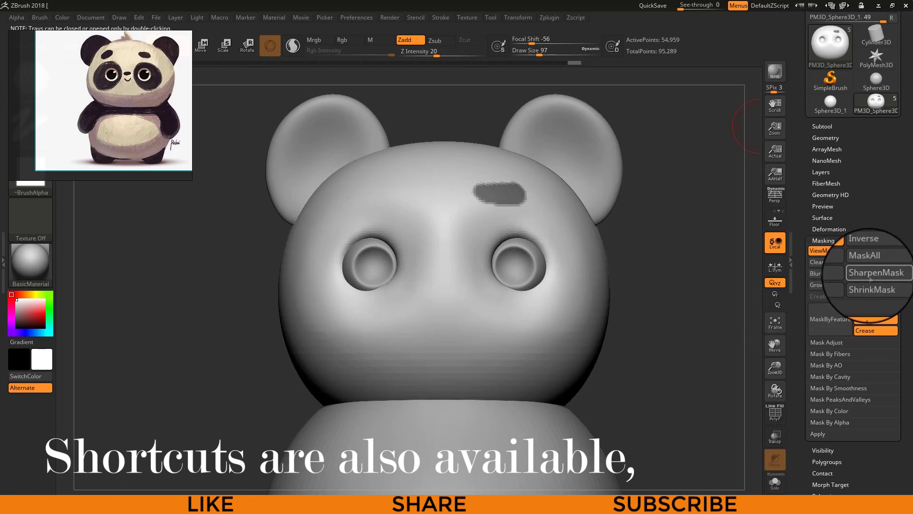
scroll(818, 248, up, 2)
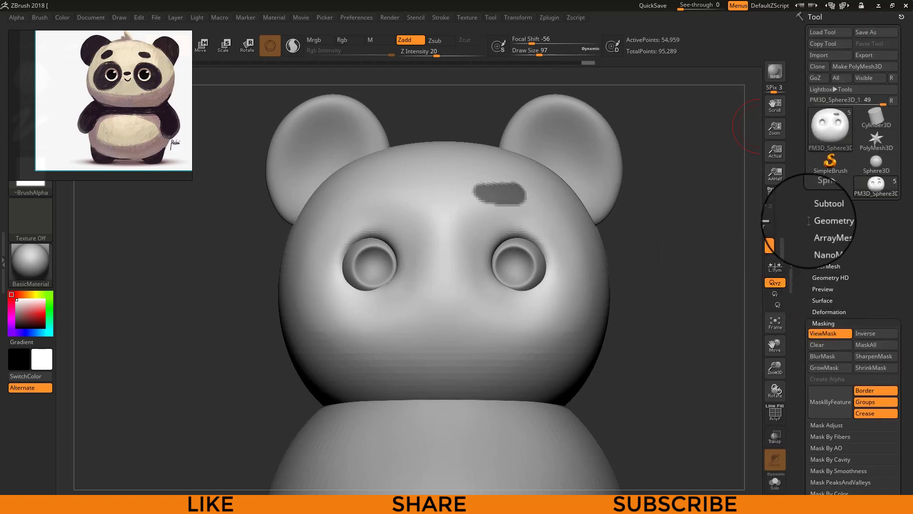
- Preview an extraction of the masked eyebrow area with smoothing 50 and a thickness of 0.02
click(821, 210)
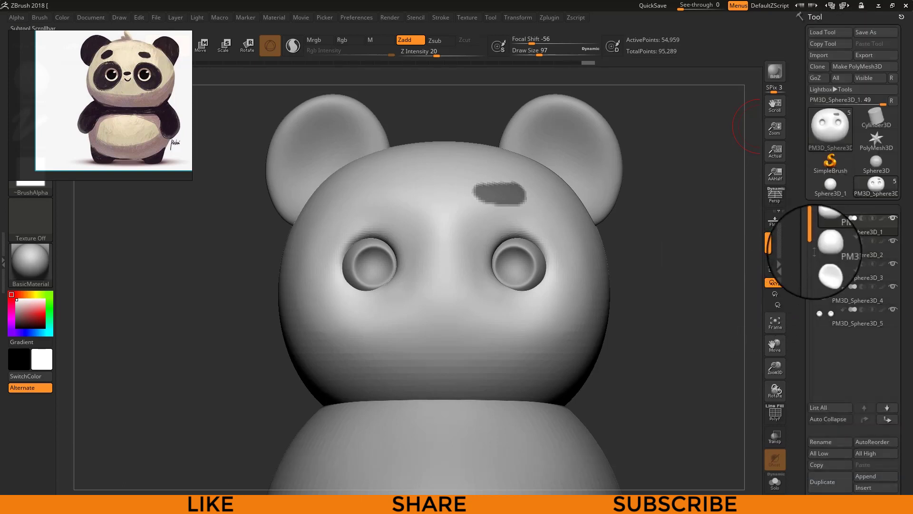
scroll(818, 248, down, 5)
click(826, 310)
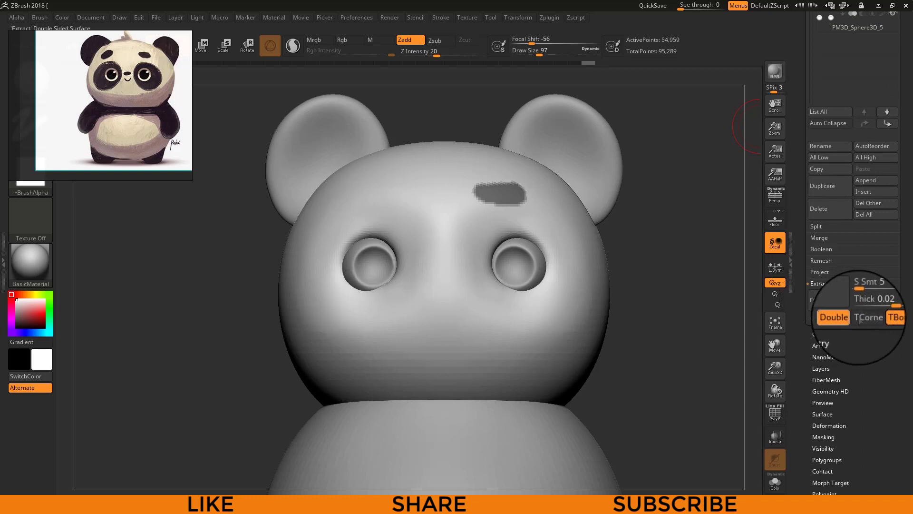
click(840, 301)
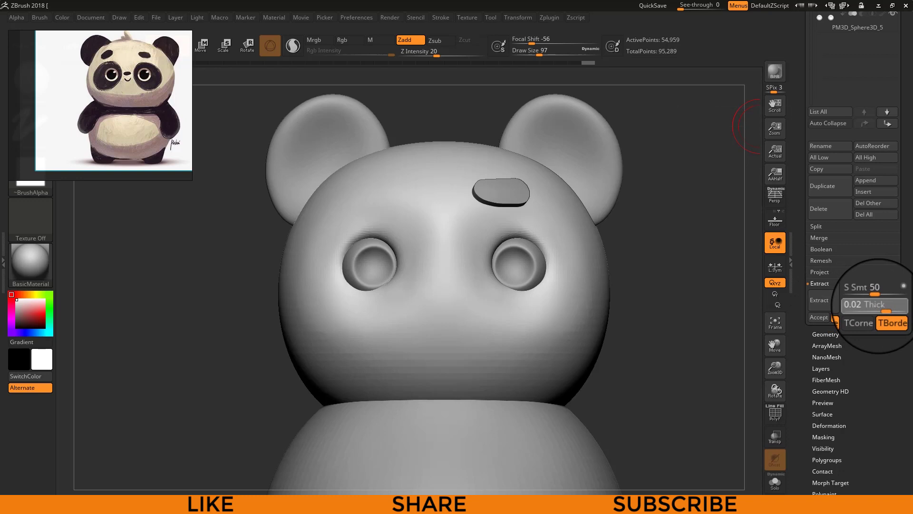
- Try the eyebrow extraction with thicknesses of 0.00684 and 0.04176
click(882, 306)
click(835, 305)
click(884, 305)
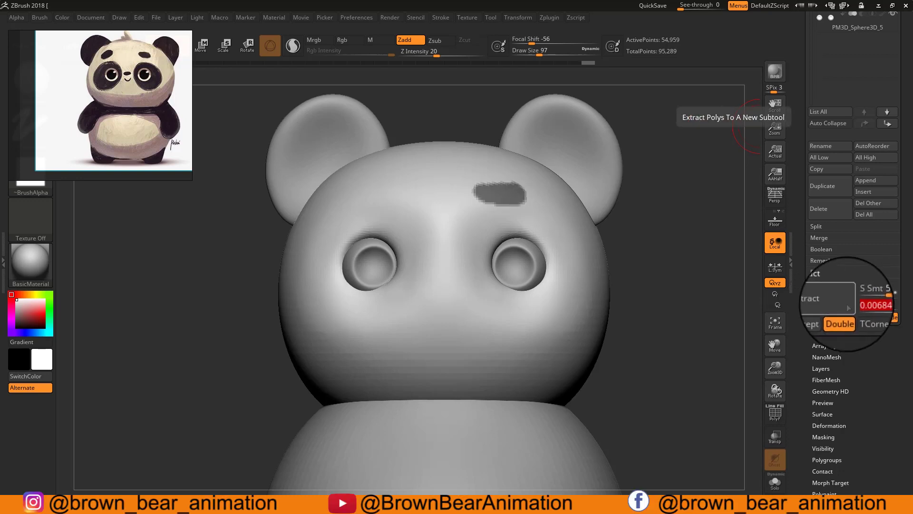
click(883, 305)
click(844, 306)
click(883, 305)
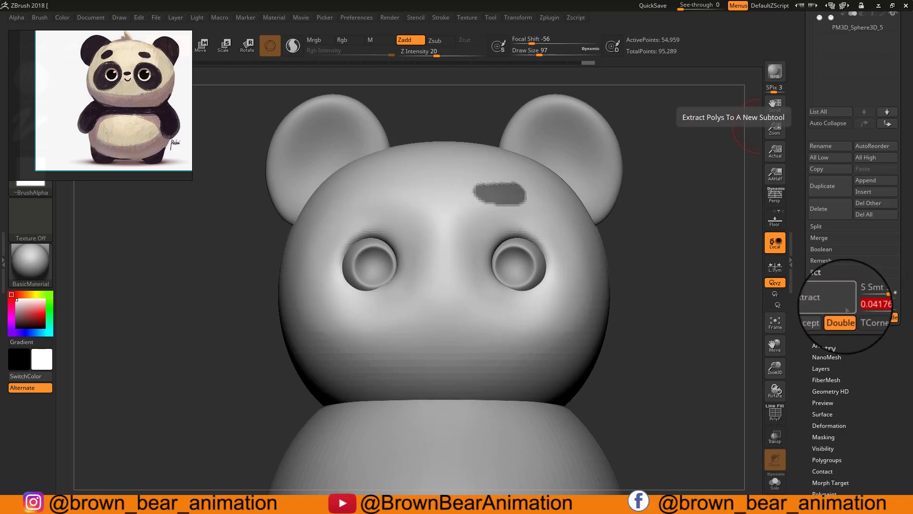
- Extract the masked eyebrow with a thickness of 0.01871 and accept it as a new subtool
click(845, 307)
click(883, 305)
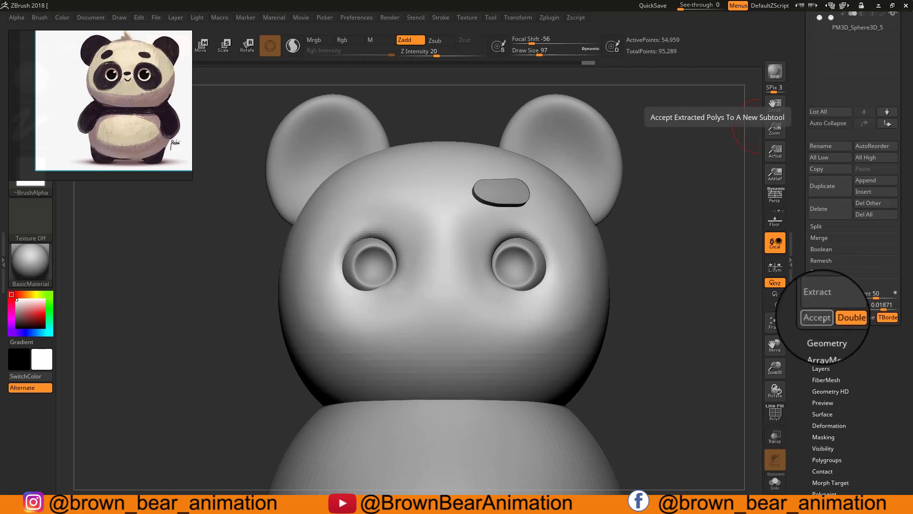
click(819, 317)
- Select the extracted eyebrow, clear its mask and smooth its surface and edges
mouse_move(661, 272)
alt+mouse_down()
mouse_move(632, 302)
mouse_move(649, 296)
alt+mouse_up()
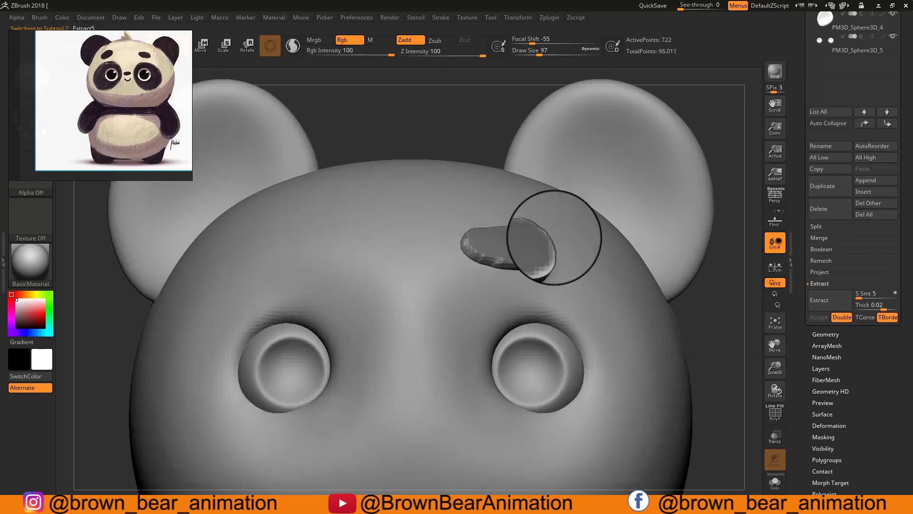
ctrl+click(539, 241)
ctrl+drag(676, 164, 687, 177)
mouse_move(535, 249)
shift+mouse_down()
mouse_move(591, 252)
mouse_move(505, 248)
shift+mouse_up()
alt+drag(732, 191, 759, 135)
- Remesh the extracted eyebrow using its geometry options
drag(806, 29, 805, 196)
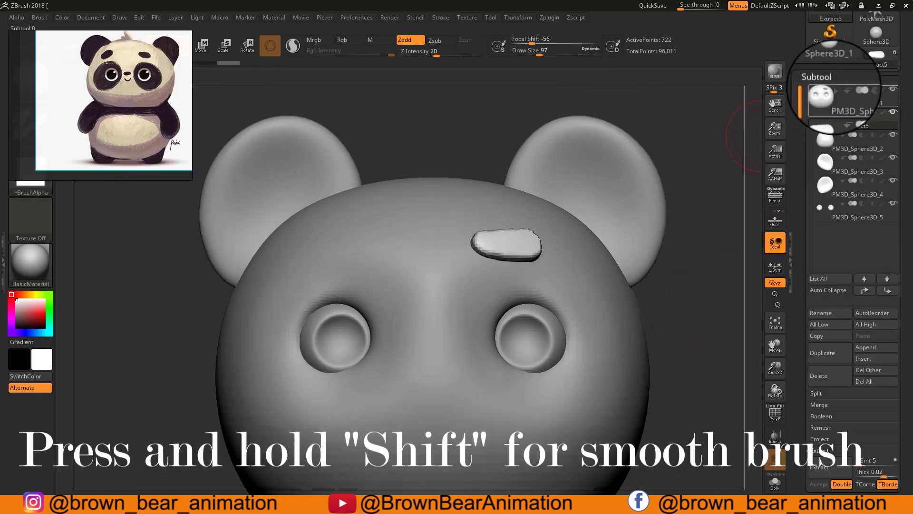
alt+drag(712, 271, 683, 252)
click(822, 80)
click(822, 92)
click(825, 203)
drag(804, 22, 783, 146)
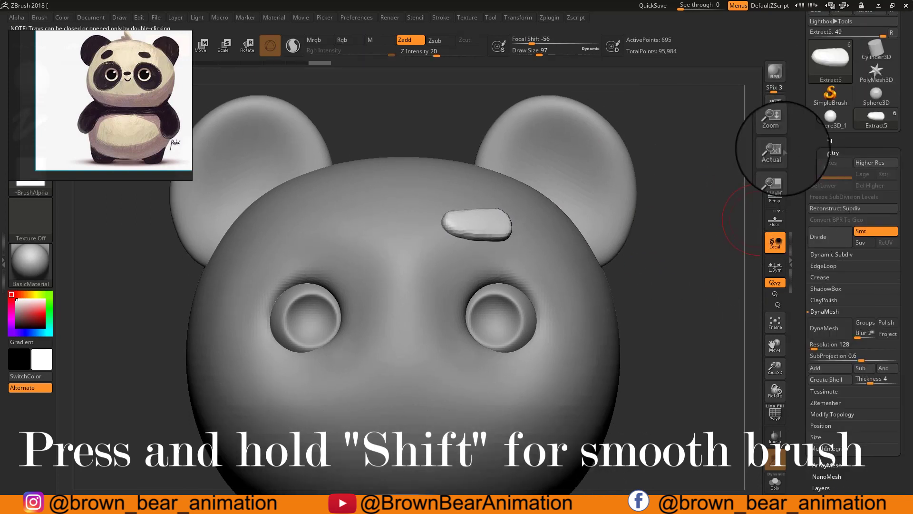
- Mirror the eyebrow to the other side of the head as a new subtool with SubTool Master
click(826, 141)
drag(810, 248, 810, 188)
click(550, 17)
click(614, 221)
click(379, 145)
click(415, 243)
alt+drag(690, 295, 699, 255)
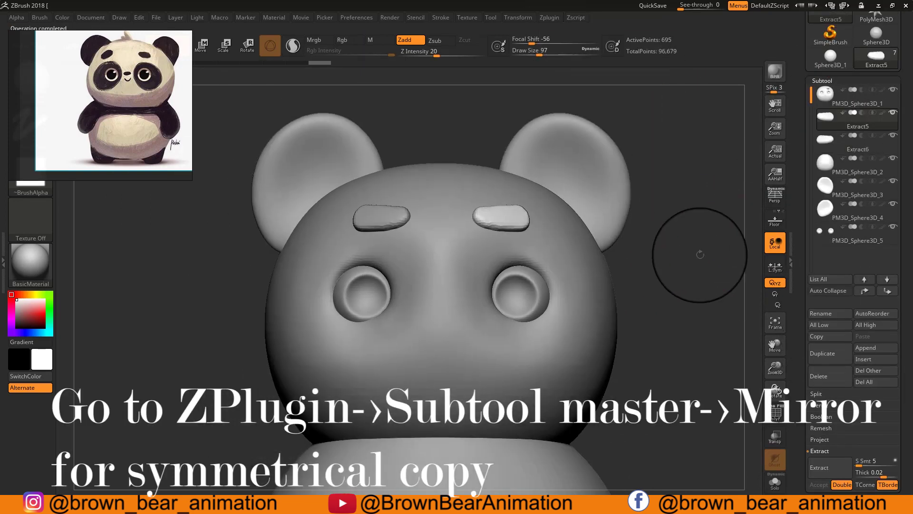
- Select the eyebrows and reshape them with the Move brush into rounded, slightly slanted forms
alt+click(382, 217)
alt+drag(666, 157, 689, 205)
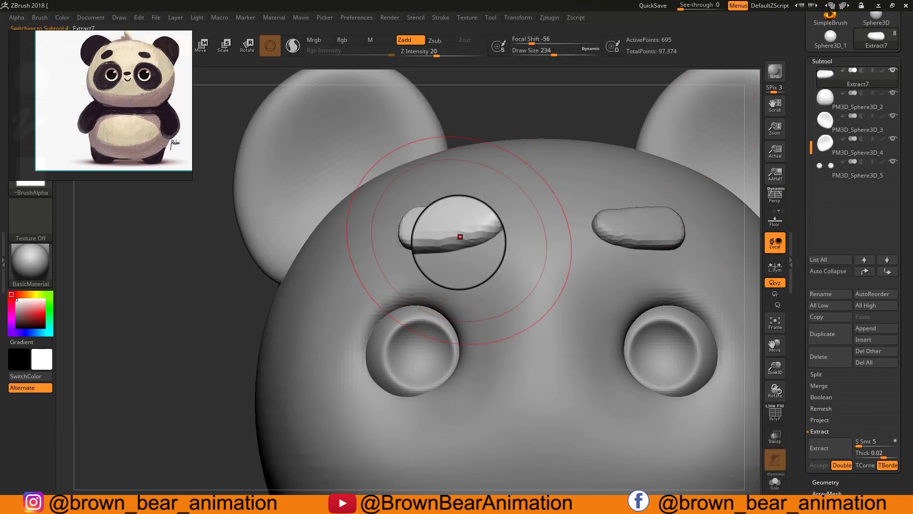
key(b)
click(656, 395)
key(s)
drag(472, 222, 468, 221)
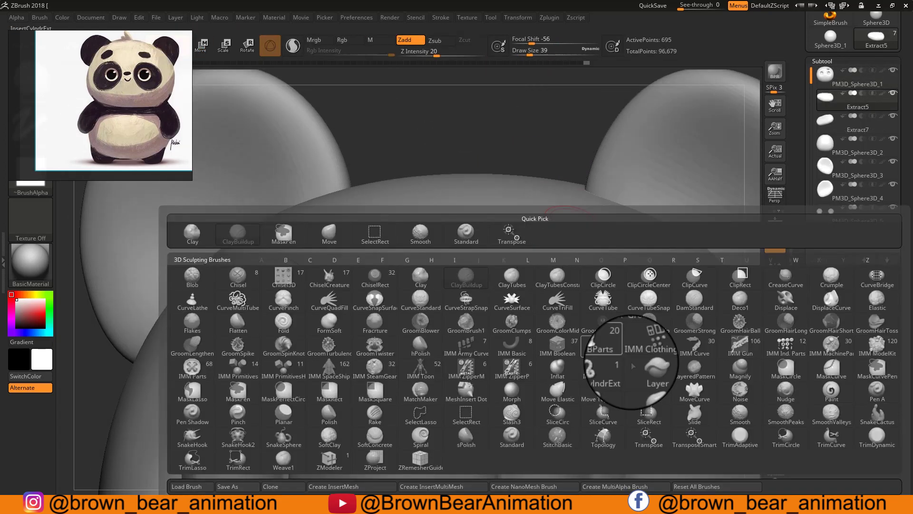
click(618, 325)
alt+click(257, 297)
drag(553, 134, 428, 142)
drag(589, 200, 670, 202)
- Select the ears in turn, return to the head and adjust the surface around the eyes with the Move brush at Draw Size 154
alt+click(595, 229)
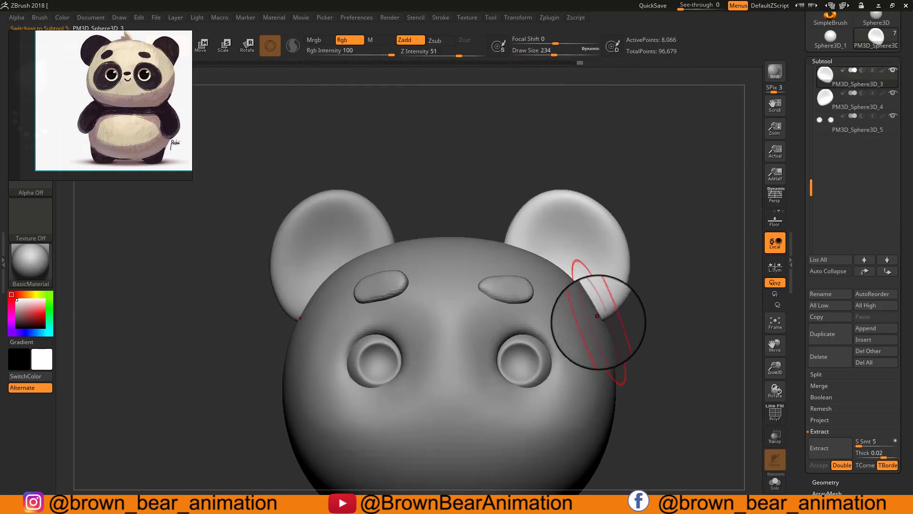
alt+click(291, 287)
alt+drag(665, 379, 678, 265)
alt+click(571, 304)
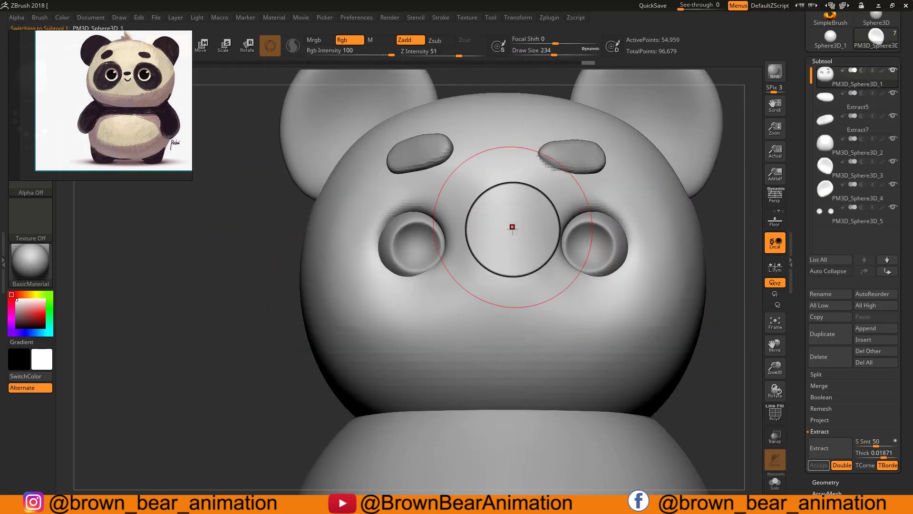
alt+drag(715, 224, 733, 252)
key(s)
mouse_move(675, 212)
mouse_down()
mouse_move(204, 428)
mouse_move(261, 341)
mouse_up()
key(s)
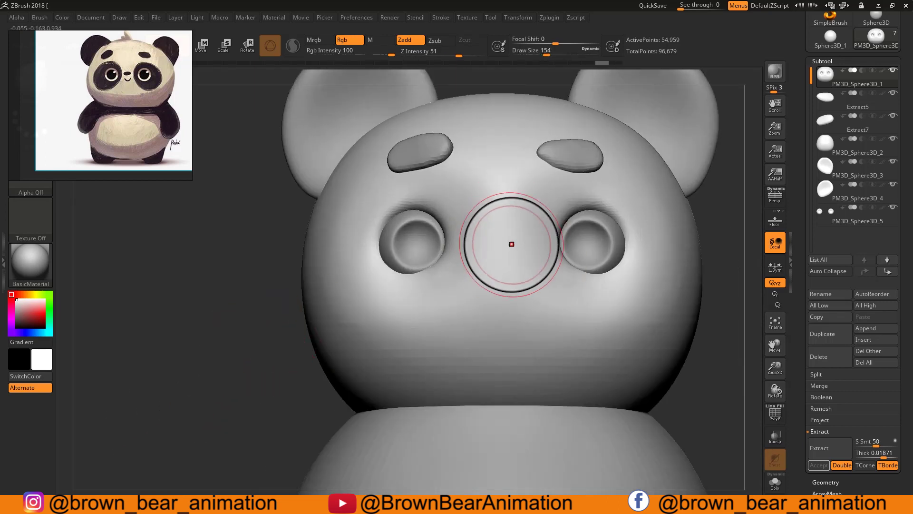
mouse_move(713, 223)
mouse_down()
mouse_move(746, 226)
mouse_move(732, 257)
mouse_up()
- Try building up a ring around the eye socket with the ClayBuildup brush at Draw Size 71
mouse_move(426, 198)
mouse_down()
mouse_move(390, 196)
mouse_move(332, 294)
mouse_up()
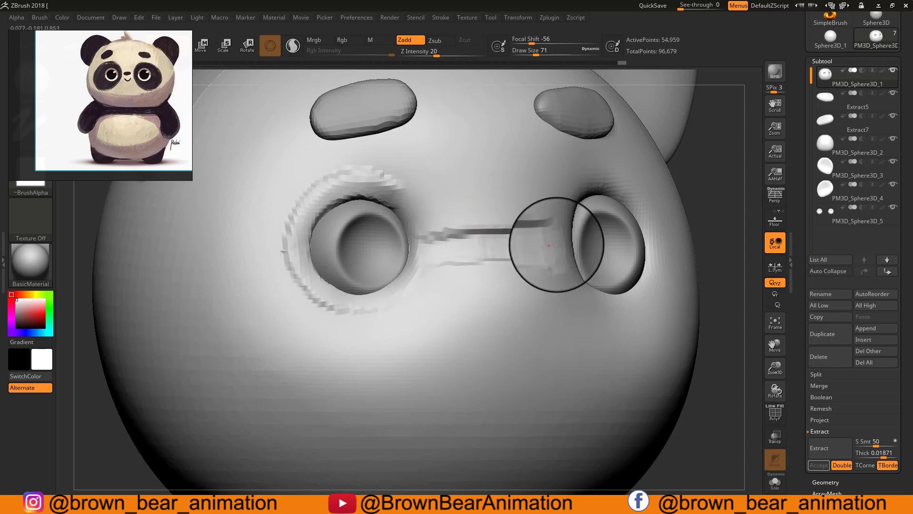
key(ctrl+z)
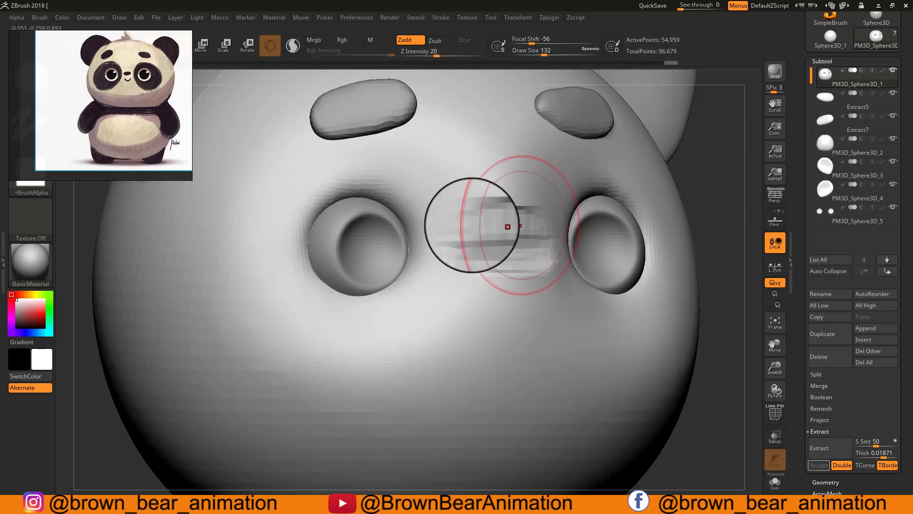
- Build up the bridge between the eyes with the ClayBuildup brush at Draw Size 132
drag(719, 183, 433, 239)
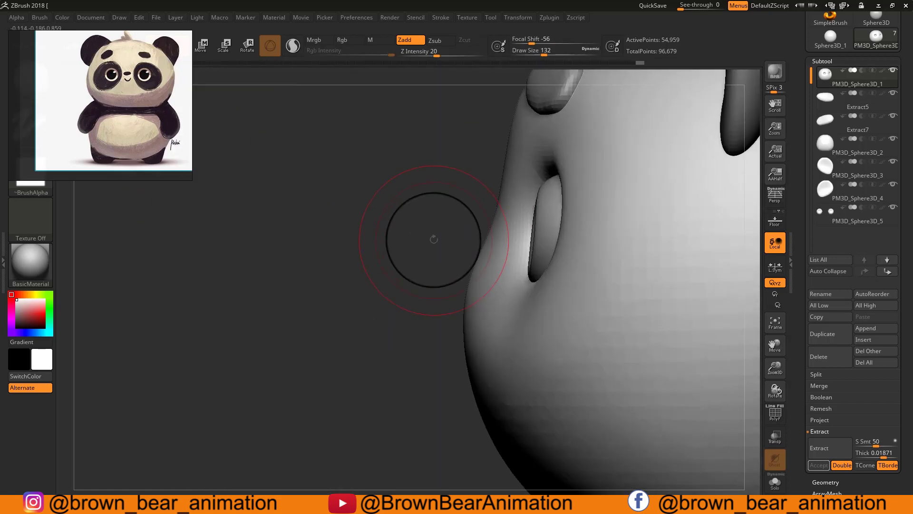
mouse_move(435, 166)
mouse_down()
mouse_move(515, 141)
mouse_move(720, 151)
mouse_move(573, 245)
mouse_up()
alt+drag(682, 237, 629, 238)
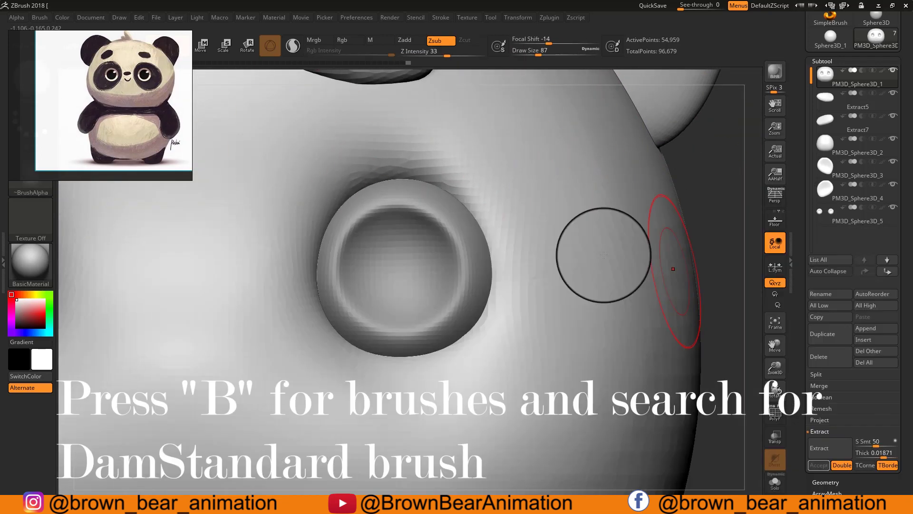
- Carve a crease around the eye socket's rim with the DamStandard brush and smooth the surrounding surface
mouse_move(349, 251)
mouse_down()
mouse_move(399, 159)
mouse_move(489, 214)
mouse_move(306, 265)
mouse_move(374, 358)
mouse_move(498, 261)
mouse_move(365, 353)
mouse_up()
key(s)
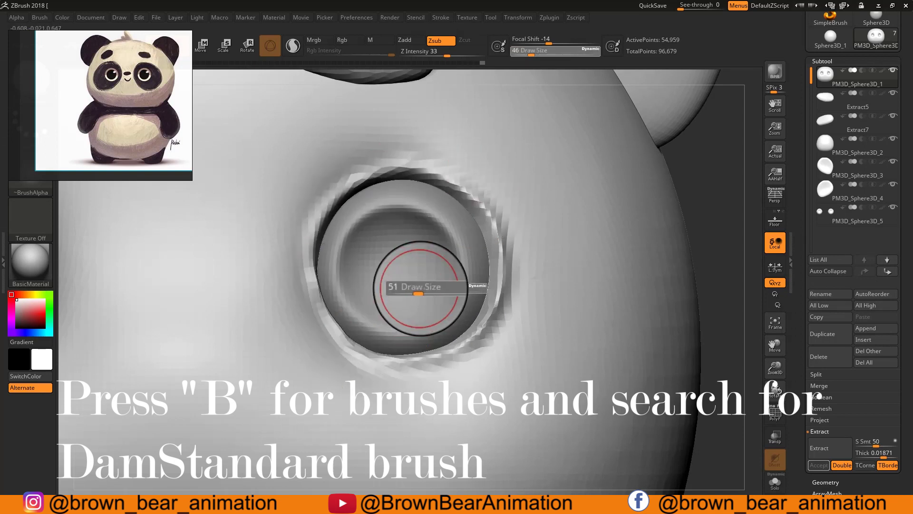
shift+drag(392, 138, 332, 286)
- Build up the upper rim of the eye socket with the ClayBuildup brush at Draw Size 62
key(b)
key(d)
key(s)
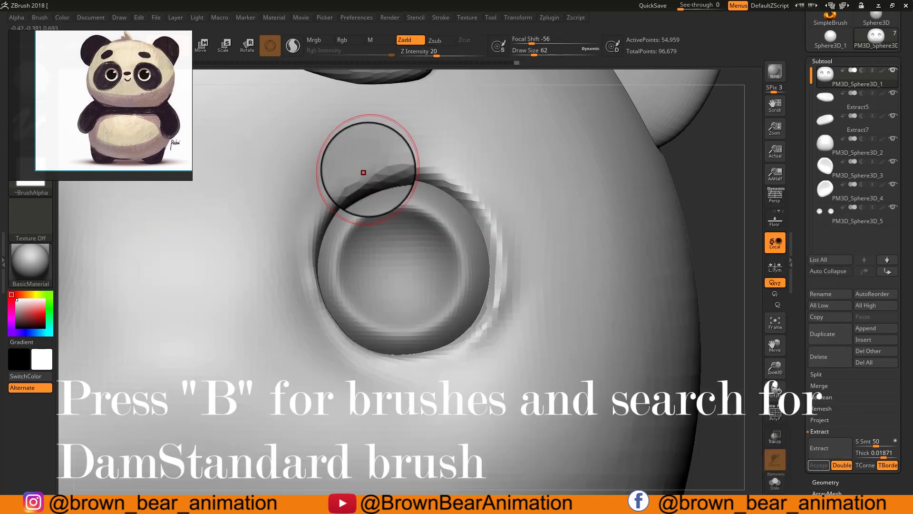
mouse_move(316, 218)
mouse_down()
mouse_move(361, 352)
mouse_move(497, 271)
mouse_move(466, 195)
mouse_move(355, 189)
mouse_up()
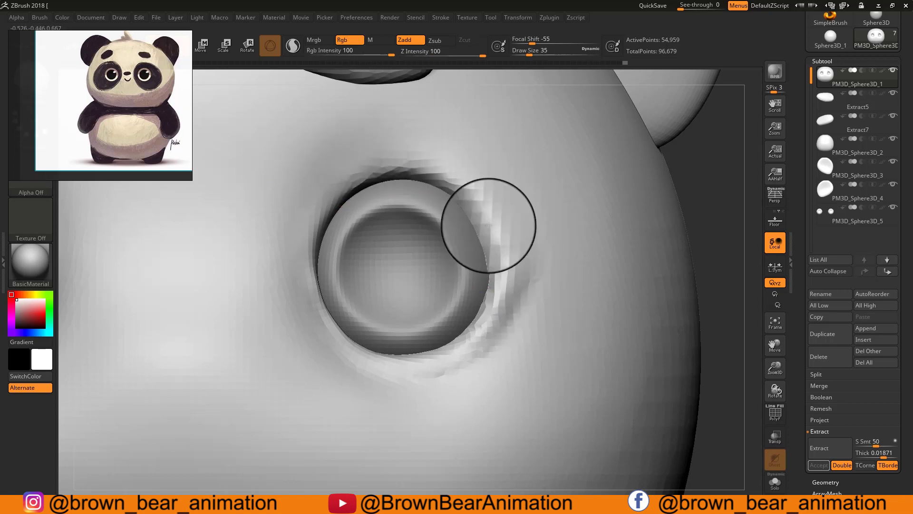
- Apply ClayPolish to the head to clean up the edges of the eye sockets
mouse_move(775, 128)
mouse_down()
mouse_move(801, 123)
mouse_move(799, 162)
mouse_move(798, 88)
mouse_up()
click(827, 102)
click(823, 113)
click(817, 190)
click(823, 179)
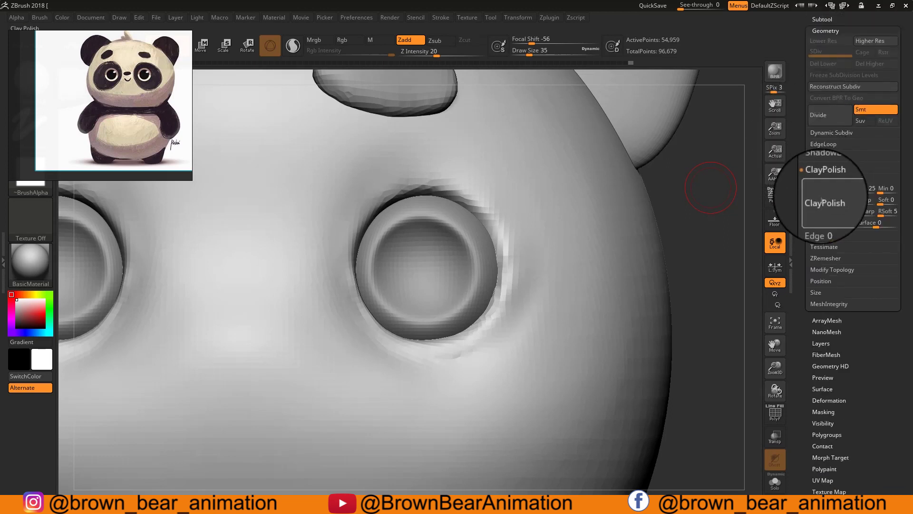
mouse_move(704, 193)
mouse_down()
mouse_move(710, 199)
mouse_move(666, 208)
mouse_up()
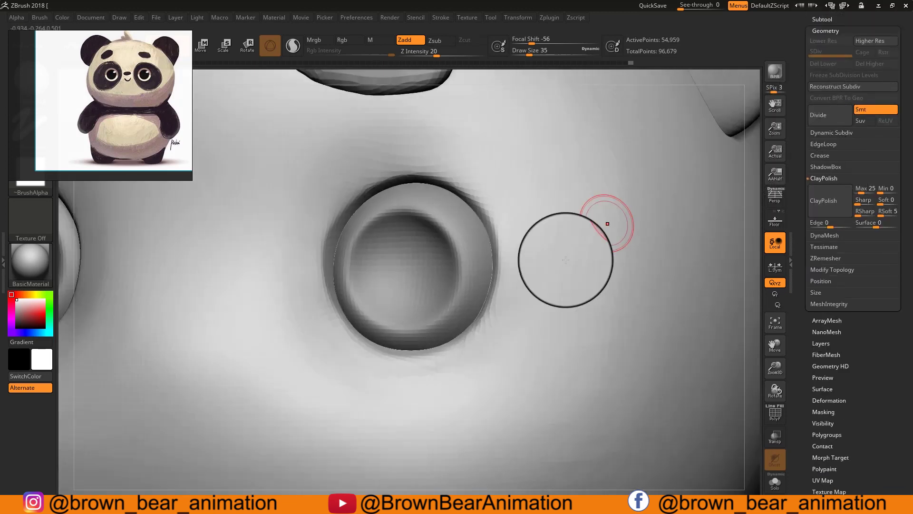
- Smooth the head surface around the eye socket at Draw Size 65
key(s)
drag(551, 274, 556, 273)
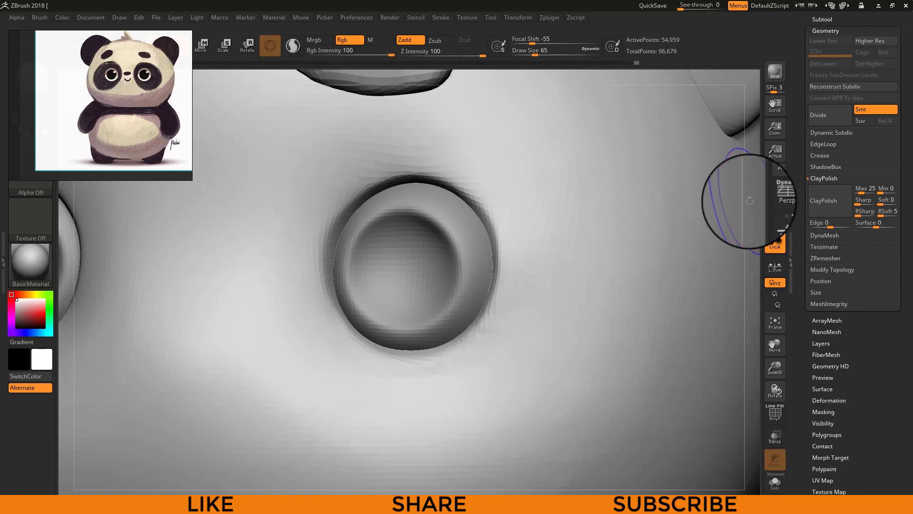
click(763, 201)
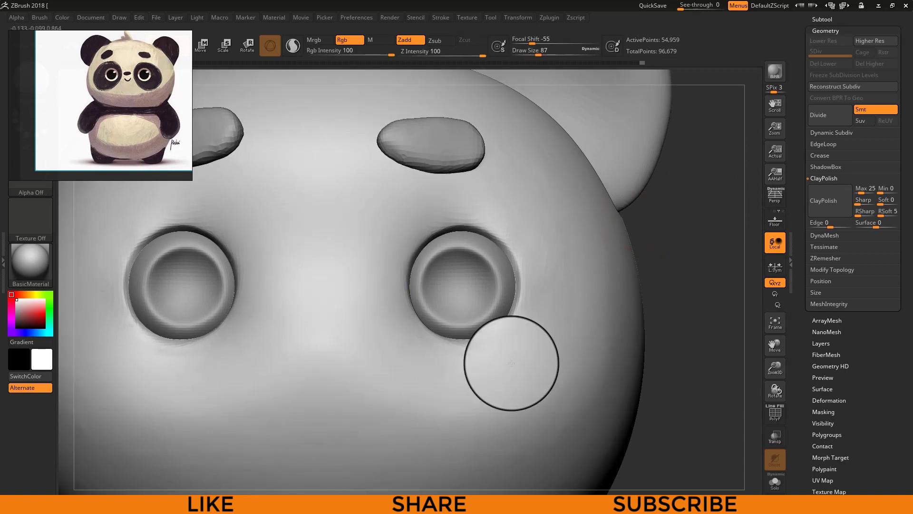
- Reshape the lower rim of the eye socket with the Move brush at Draw Size 54
key(b)
click(682, 397)
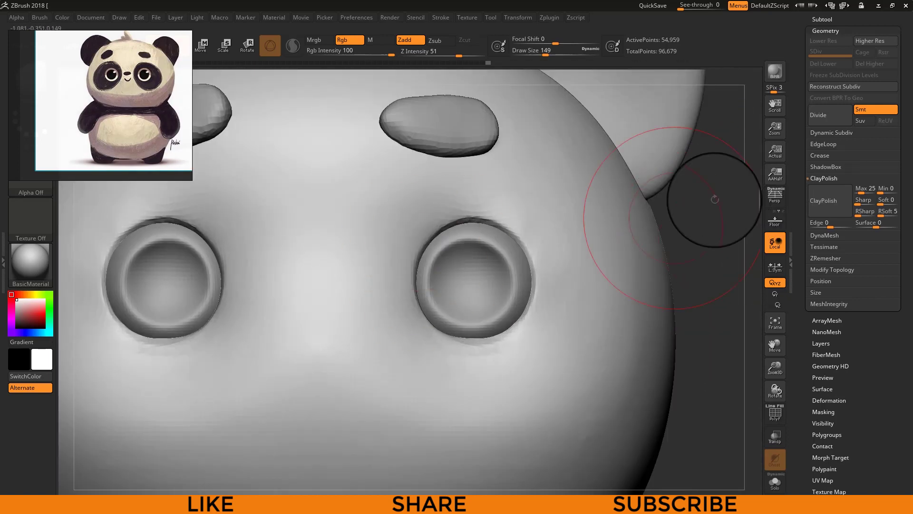
key(space)
drag(632, 212, 612, 212)
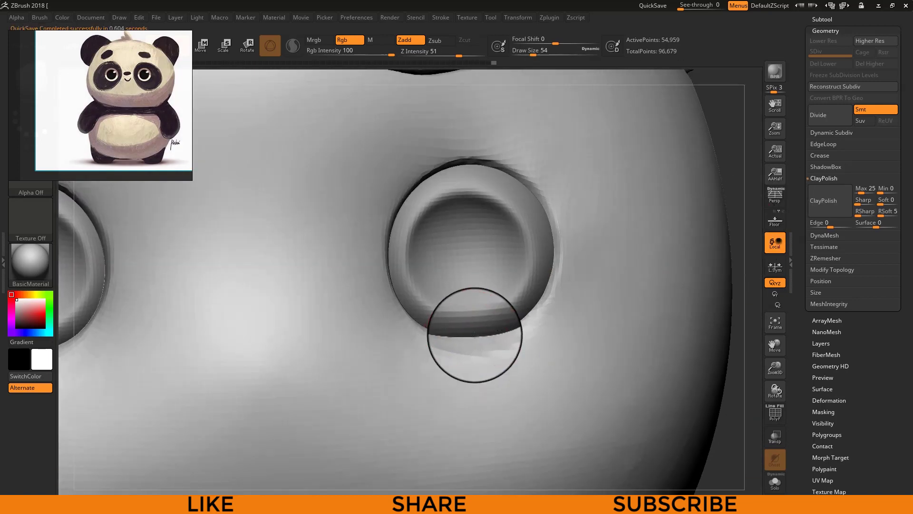
drag(475, 347, 494, 342)
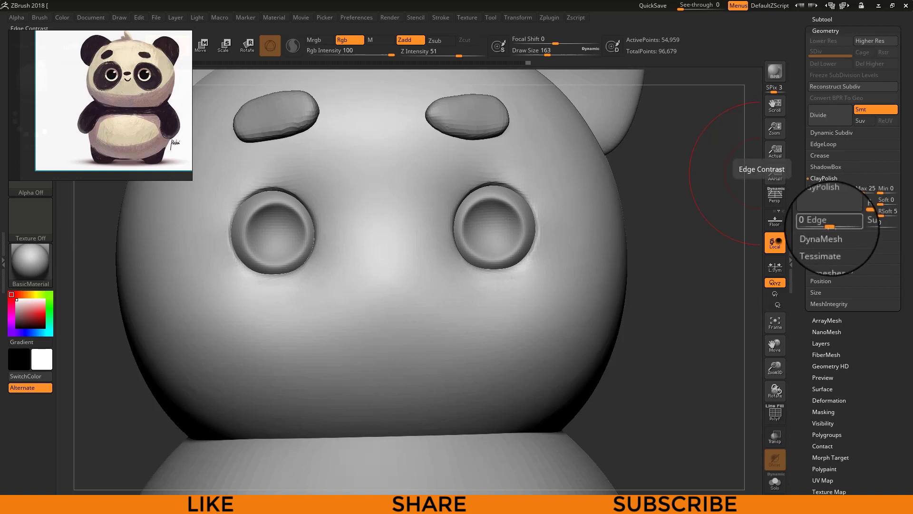
- Try ClayPolish on the head with Edge at 42, and undo the polish
click(832, 205)
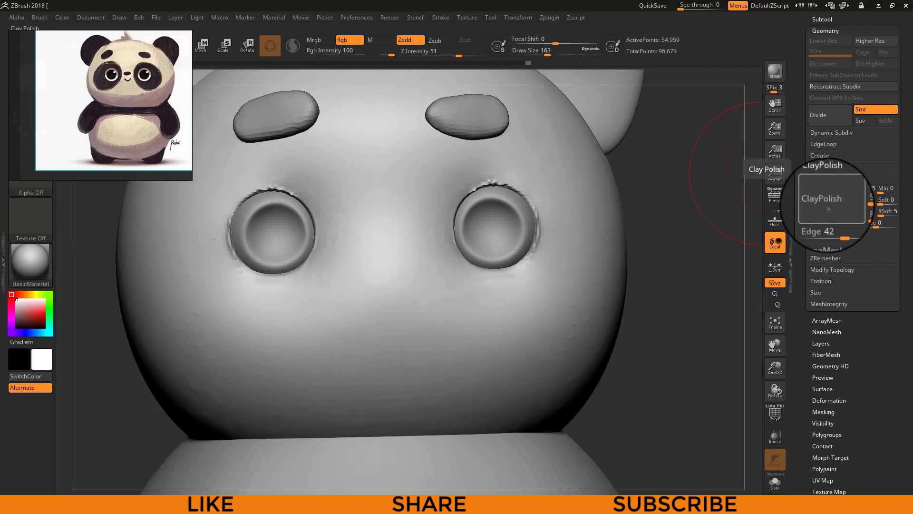
key(ctrl+z)
drag(840, 222, 835, 225)
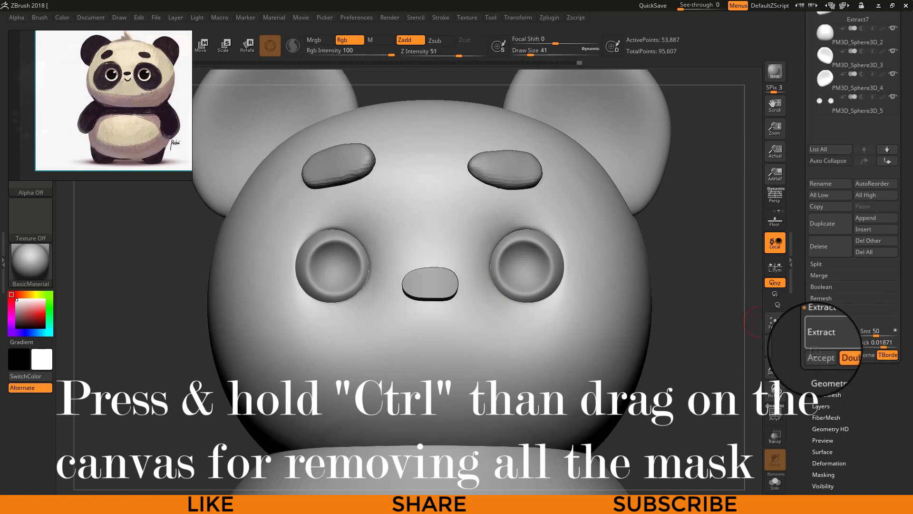
- Extract the masked nose patch from the head with S Smt 50 and Thick 0.01871, and clear the mask on the new piece
click(825, 338)
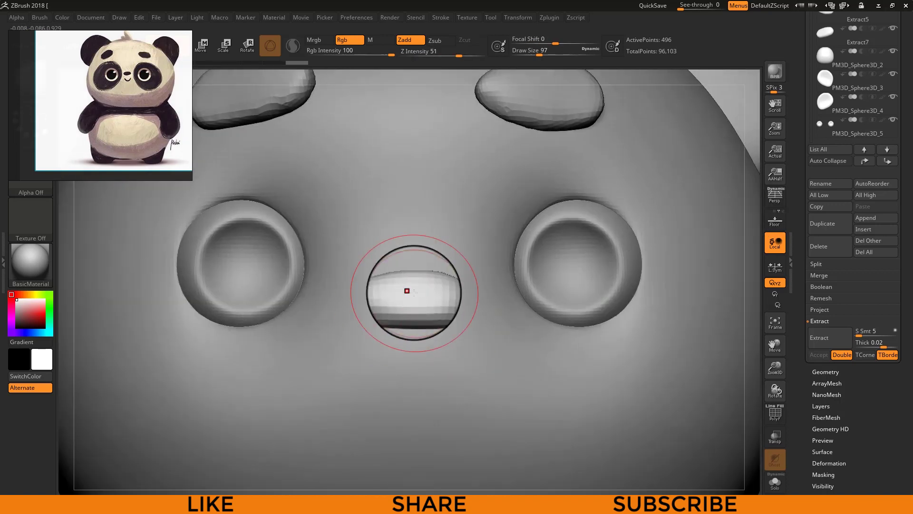
alt+drag(746, 168, 744, 128)
key(b)
click(327, 243)
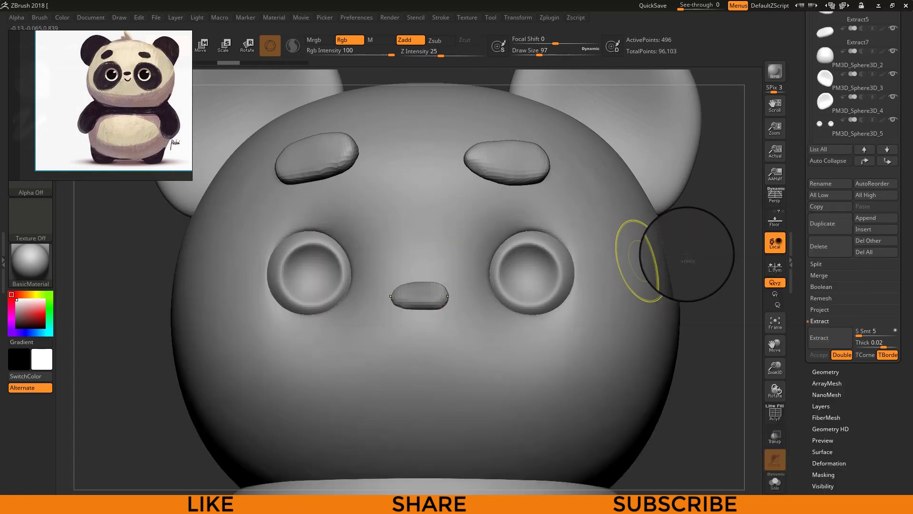
mouse_move(687, 255)
ctrl+mouse_down()
mouse_move(678, 219)
mouse_move(677, 242)
ctrl+mouse_up()
- Smooth the nose and shape it into a rounded oval with a flatter underside, using Draw Size 68 for shaping
key(s)
drag(457, 272, 452, 272)
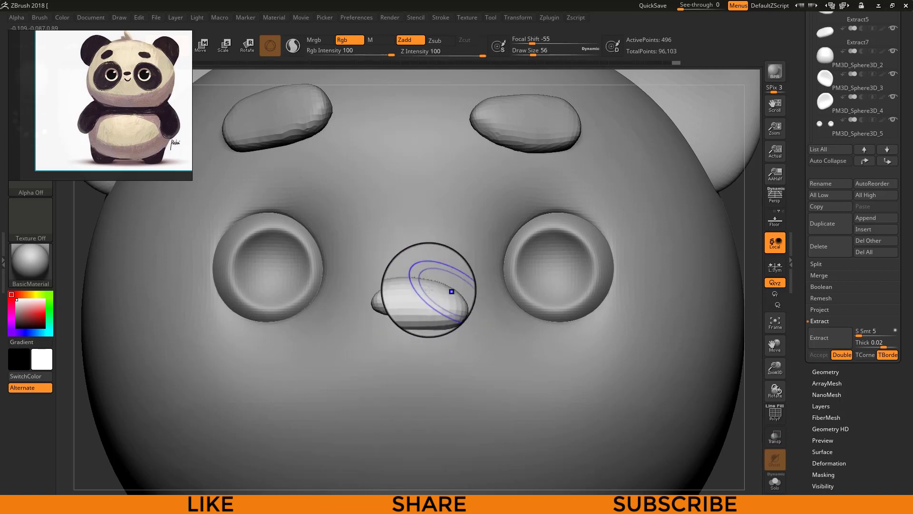
mouse_move(742, 203)
alt+mouse_down()
mouse_move(689, 172)
mouse_move(687, 209)
alt+mouse_up()
key(s)
drag(454, 253, 462, 253)
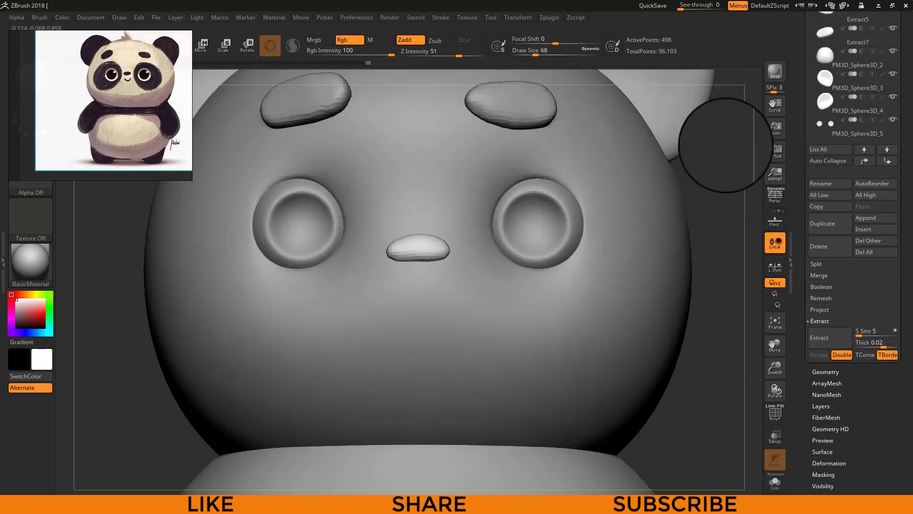
drag(727, 143, 425, 226)
- Select the eyebrow on the panda's right side and smooth its faceted surface at Draw Size 68
mouse_move(734, 149)
alt+mouse_down()
mouse_move(709, 278)
mouse_move(735, 268)
alt+mouse_up()
alt+click(472, 183)
alt+click(295, 190)
shift+drag(295, 194, 276, 172)
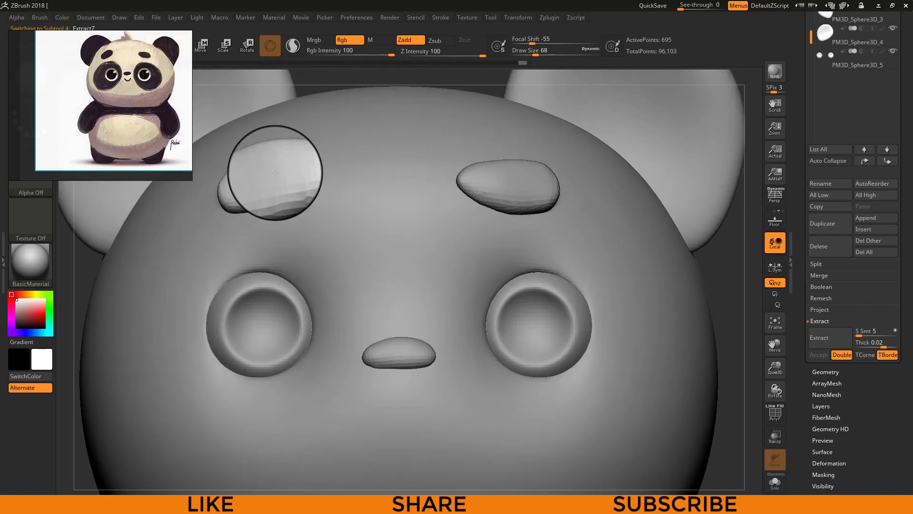
alt+drag(724, 257, 699, 243)
alt+drag(712, 201, 714, 181)
- Select the head and carve a curved smile below the nose with the DamStandard brush at Draw Size 20
drag(852, 19, 851, 98)
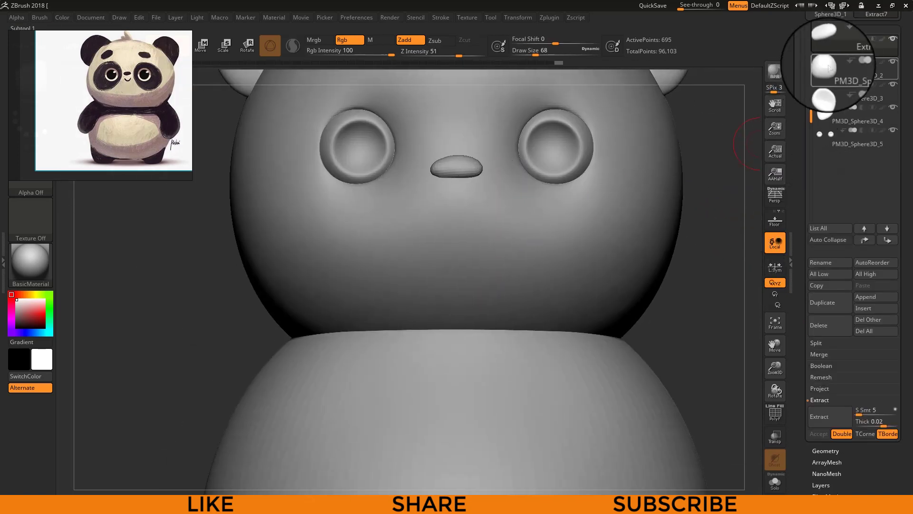
alt+click(606, 182)
mouse_move(716, 162)
mouse_down()
mouse_move(726, 174)
mouse_move(723, 209)
mouse_up()
key(bracketleft)
key(bracketleft)
key(bracketleft)
key(bracketleft)
key(bracketleft)
key(b)
key(d)
key(s)
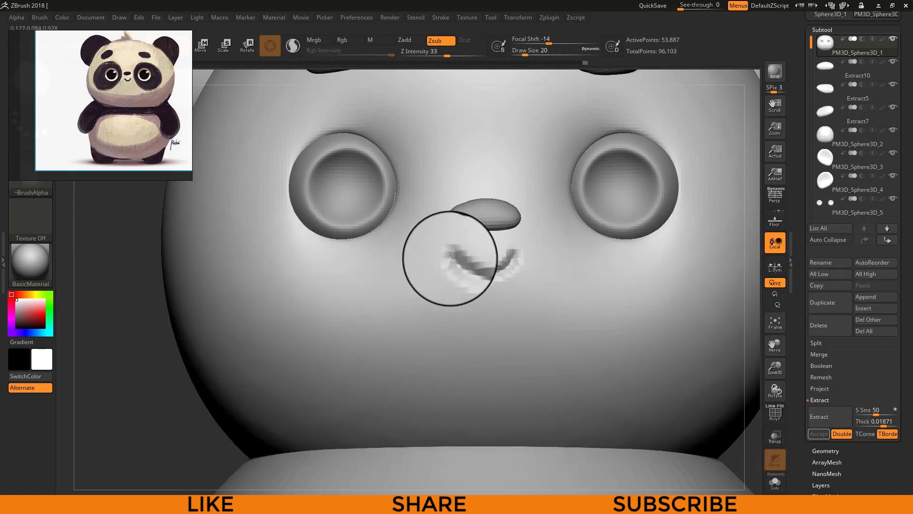
mouse_move(440, 247)
mouse_down()
mouse_move(509, 263)
mouse_move(488, 268)
mouse_up()
- Switch to the Inflat brush at Draw Size 65 and refine the form around the smile line
key(b)
key(i)
key(n)
key(s)
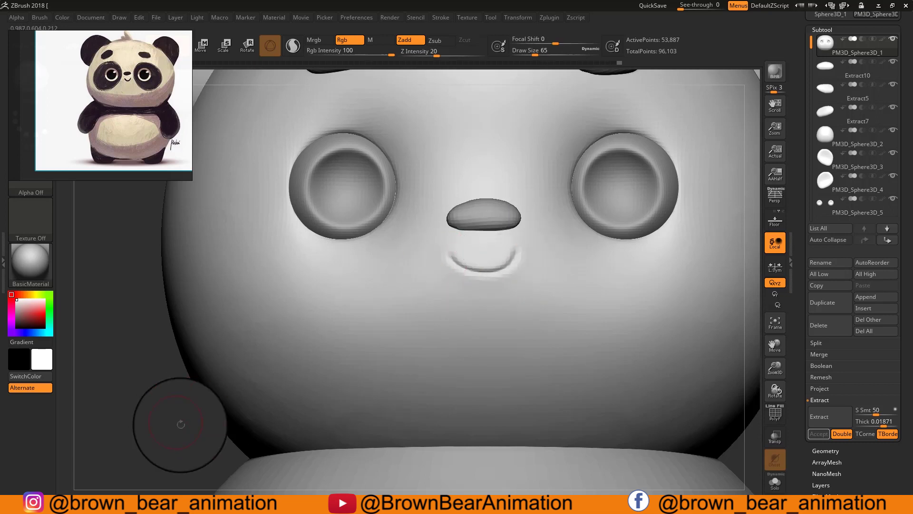
alt+drag(180, 424, 180, 383)
alt+drag(660, 214, 662, 226)
- Select the first ear subtool, PM3D_Sphere3D_3, and merge it down with the other ear
drag(835, 31, 836, 72)
alt+drag(215, 265, 244, 267)
drag(797, 166, 798, 177)
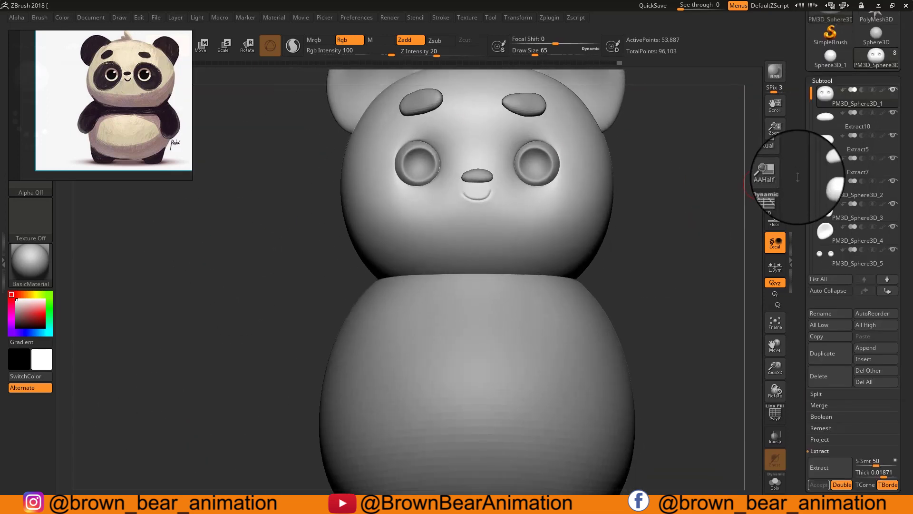
click(826, 209)
drag(803, 304, 804, 253)
click(820, 355)
click(828, 363)
- Append a Cylinder3D after the eyes subtool and make it the active subtool
alt+drag(688, 352, 684, 309)
alt+click(508, 134)
click(866, 298)
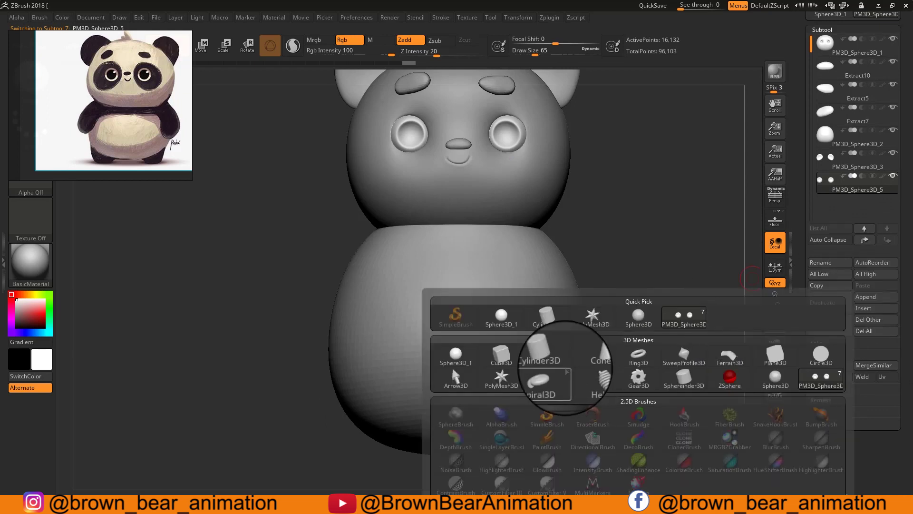
click(547, 357)
alt+click(518, 214)
alt+drag(611, 227, 599, 269)
- Shrink, move and tilt the cylinder so it sits as an arm at the panda's left shoulder
key(w)
drag(486, 149, 636, 270)
drag(596, 312, 573, 336)
drag(595, 270, 569, 280)
drag(555, 273, 540, 260)
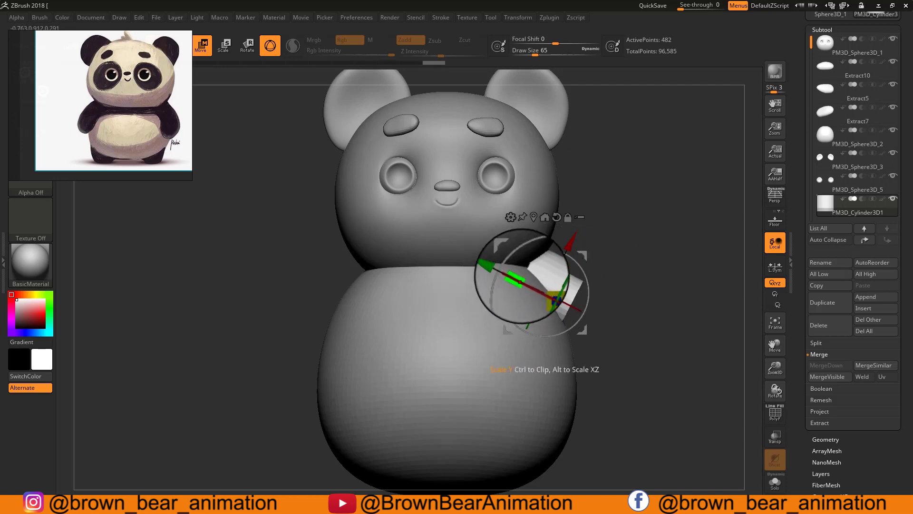
- Convert the arm cylinder to a DynaMesh at resolution 128
alt+drag(637, 248, 622, 206)
drag(808, 440, 807, 206)
click(824, 205)
drag(807, 304, 807, 230)
click(829, 180)
- Bend the arm cylinder around the side of the body with the Move brush at Draw Size 393, smoothing its surface
mouse_move(635, 255)
mouse_down()
mouse_move(568, 267)
mouse_move(571, 244)
mouse_move(534, 267)
mouse_up()
key(d)
key(Escape)
mouse_move(623, 256)
shift+mouse_down()
mouse_move(597, 259)
mouse_move(597, 278)
shift+mouse_up()
drag(554, 254, 528, 243)
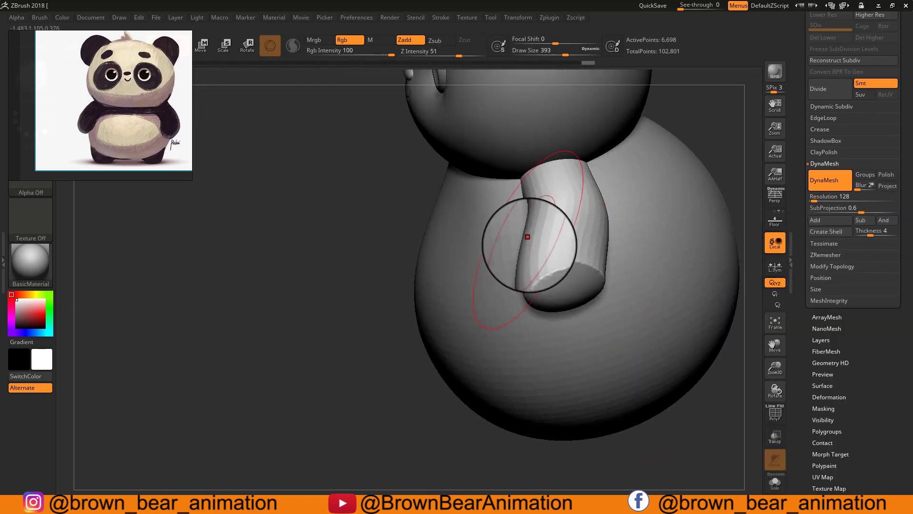
drag(676, 295, 637, 257)
drag(533, 276, 511, 295)
mouse_move(640, 263)
mouse_down()
mouse_move(637, 352)
mouse_move(628, 333)
mouse_up()
- Smooth and round the arm's free end into a soft hand, adjusting its shape from several angles
mouse_move(495, 333)
shift+mouse_down()
mouse_move(475, 367)
mouse_move(471, 360)
shift+mouse_up()
mouse_move(469, 456)
mouse_down()
mouse_move(452, 418)
mouse_move(481, 352)
mouse_up()
mouse_move(683, 229)
mouse_down()
mouse_move(661, 199)
mouse_move(657, 304)
mouse_move(666, 228)
mouse_up()
drag(523, 352, 500, 355)
drag(666, 247, 642, 309)
drag(505, 340, 519, 332)
drag(657, 304, 675, 238)
shift+drag(504, 342, 515, 328)
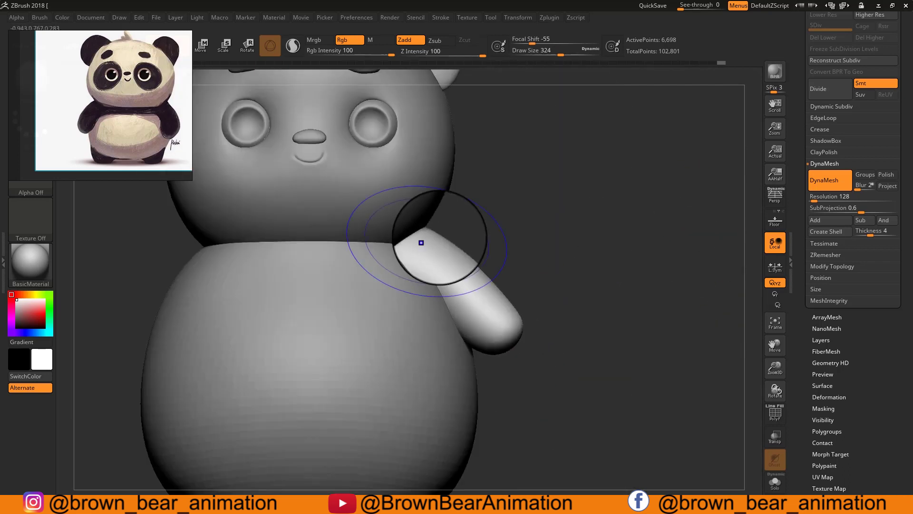
- Reselect the arm and curve it from the shoulder down along the body with the Move brush at Draw Size 299
alt+drag(547, 381, 629, 324)
alt+click(455, 330)
drag(632, 209, 281, 198)
alt+click(540, 200)
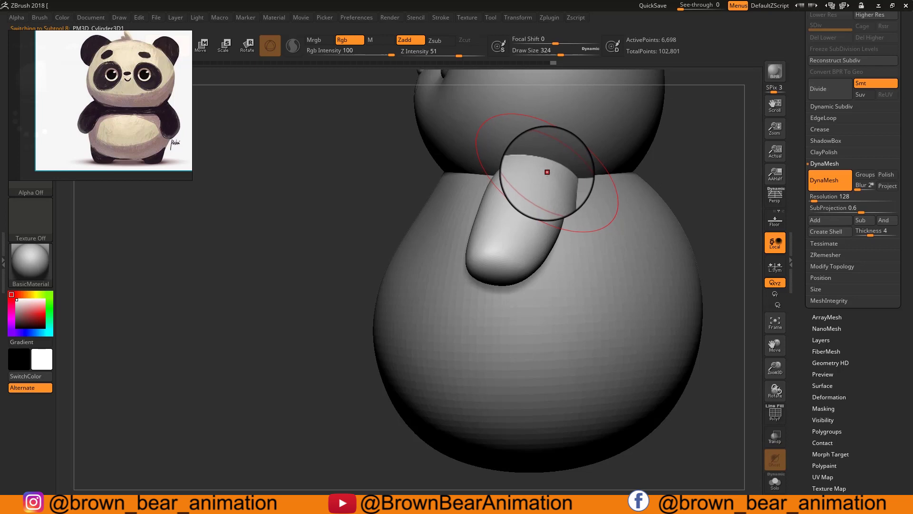
mouse_move(530, 175)
mouse_down()
mouse_move(626, 206)
mouse_move(504, 179)
mouse_move(506, 205)
mouse_move(472, 215)
mouse_move(535, 247)
mouse_up()
key(s)
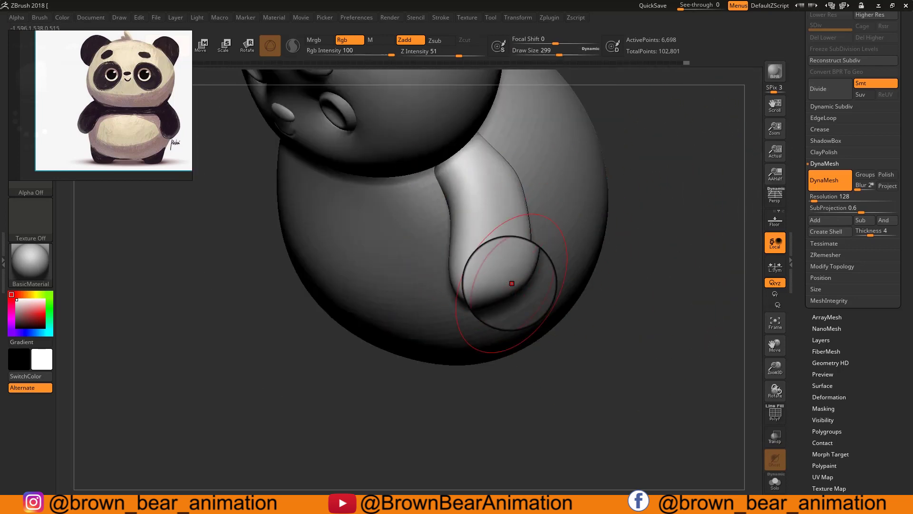
- Recalculate the arm's DynaMesh and refine its contour so the hand end is fuller than the shoulder
drag(714, 165, 668, 190)
ctrl+drag(685, 200, 708, 228)
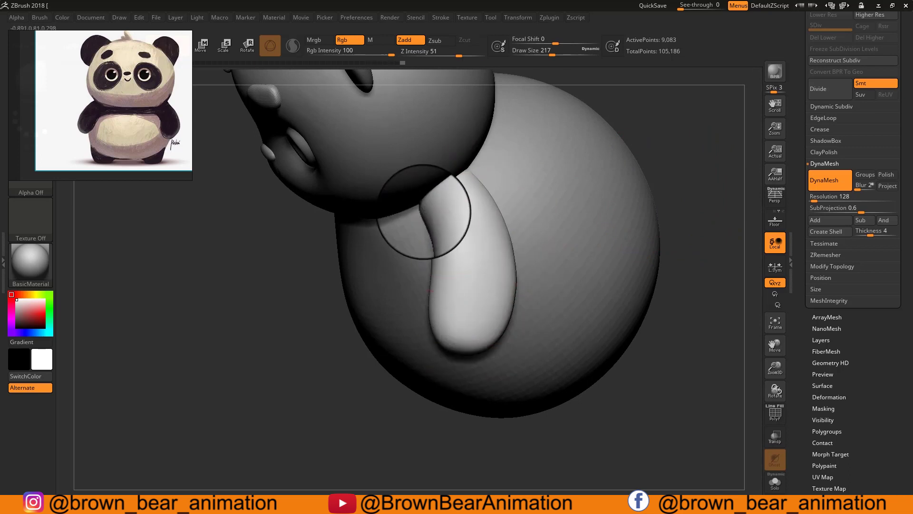
mouse_move(423, 212)
mouse_down()
mouse_move(435, 312)
mouse_move(606, 218)
mouse_move(439, 296)
mouse_move(500, 272)
mouse_move(490, 241)
mouse_move(551, 281)
mouse_move(473, 240)
mouse_move(597, 245)
mouse_move(503, 208)
mouse_move(632, 147)
mouse_up()
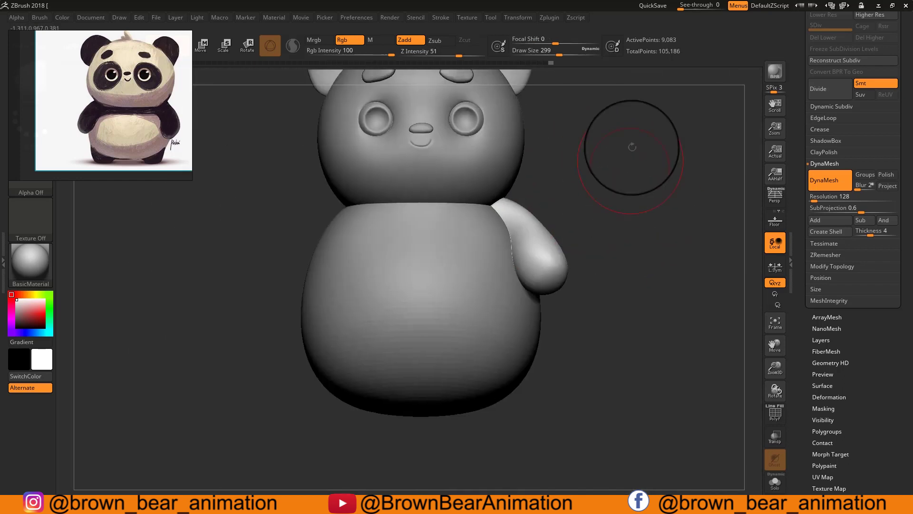
- Select the body subtool and convert it to a DynaMesh at resolution 128
drag(799, 124, 799, 251)
click(823, 118)
alt+click(480, 266)
alt+drag(612, 328, 689, 213)
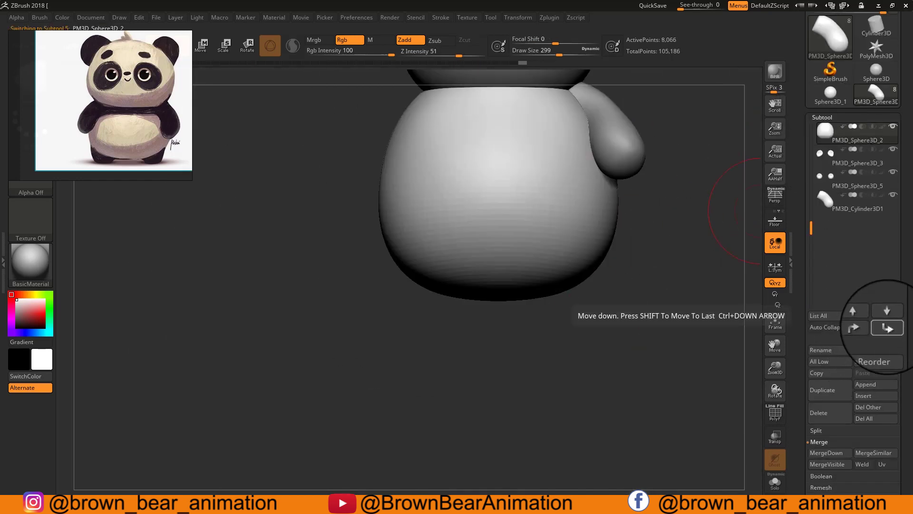
click(823, 117)
click(818, 125)
drag(803, 249, 803, 227)
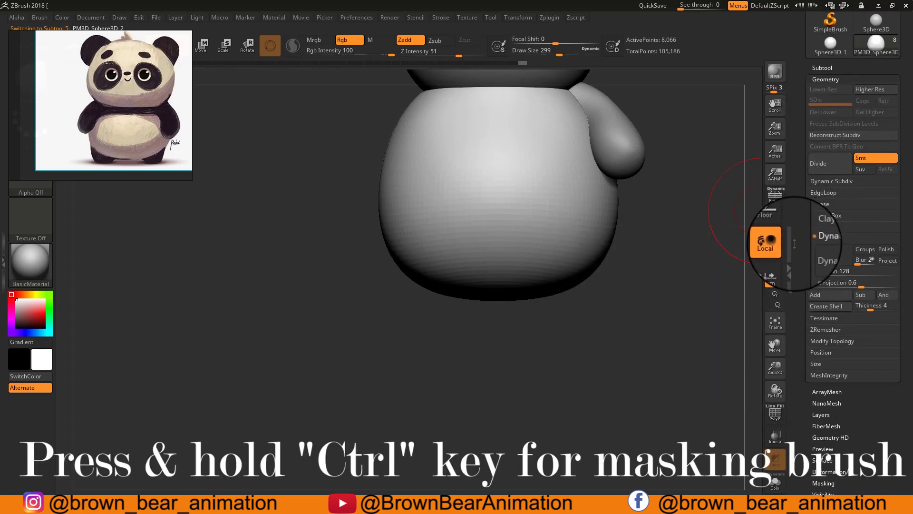
click(823, 256)
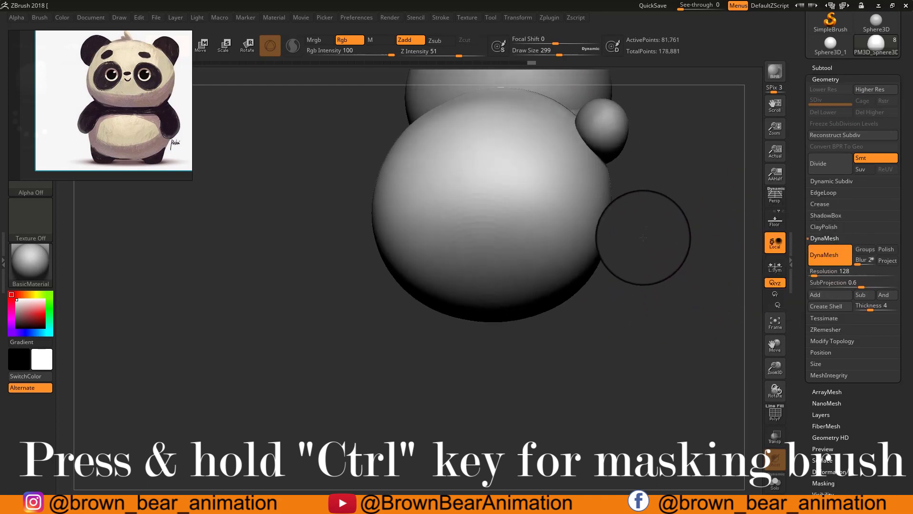
- Mask two symmetrical round leg patches on the body's underside at Draw Size 251, and invert the mask
drag(643, 238, 642, 233)
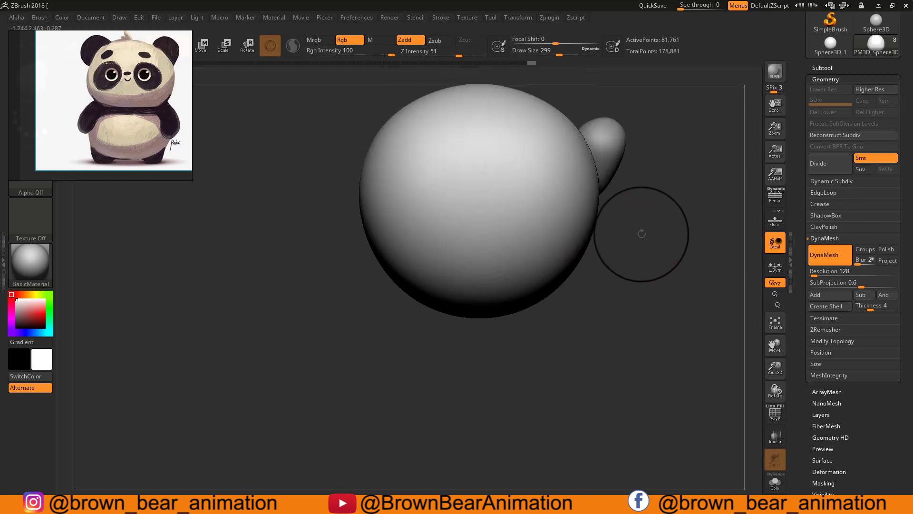
ctrl+drag(533, 181, 554, 176)
key(ctrl+z)
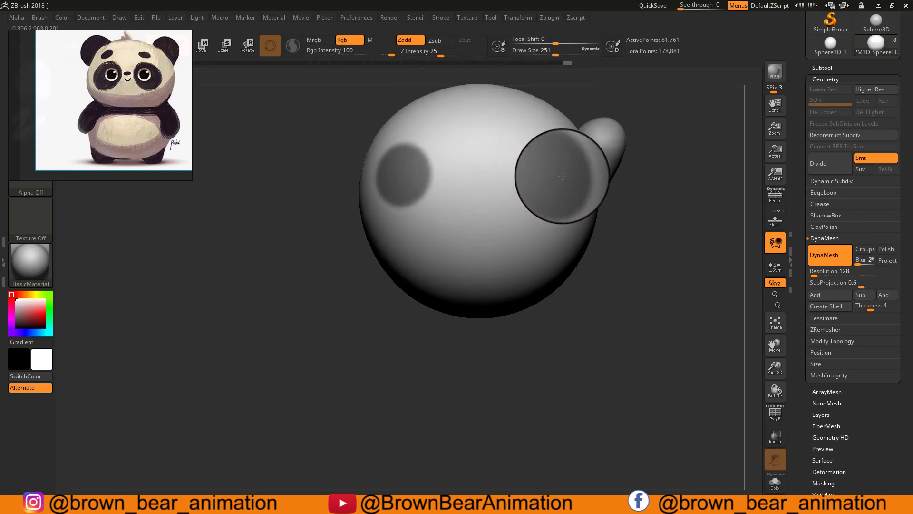
drag(643, 152, 656, 197)
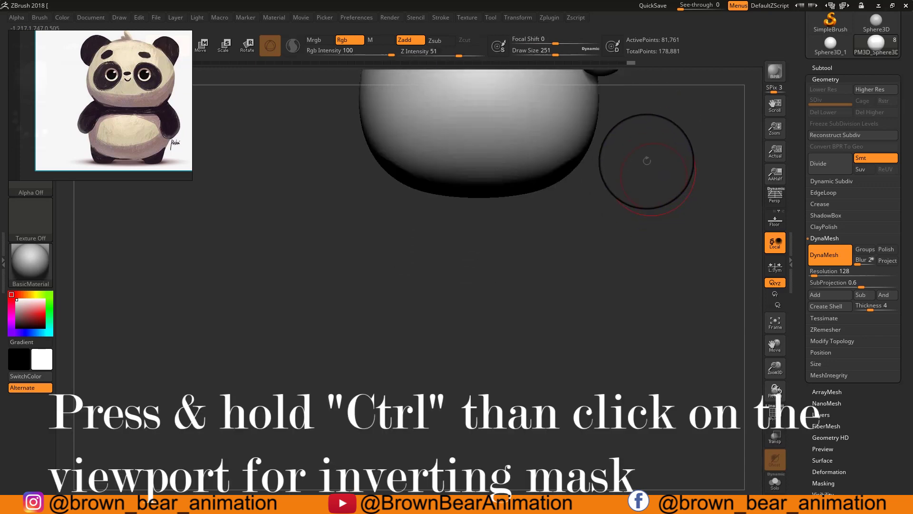
alt+drag(663, 160, 637, 204)
ctrl+click(647, 196)
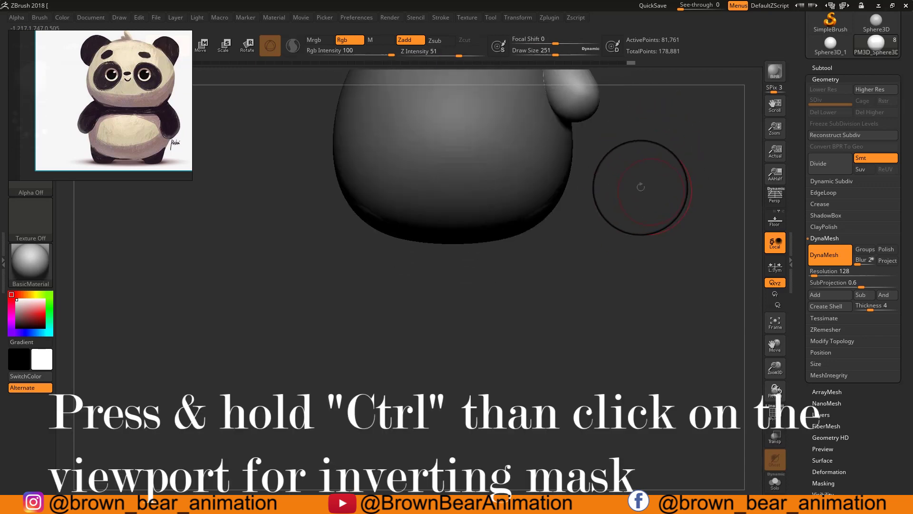
- Pull the unmasked patches downward into two short legs, flatten their slanted ends and raise them slightly
key(w)
drag(628, 159, 446, 203)
click(430, 168)
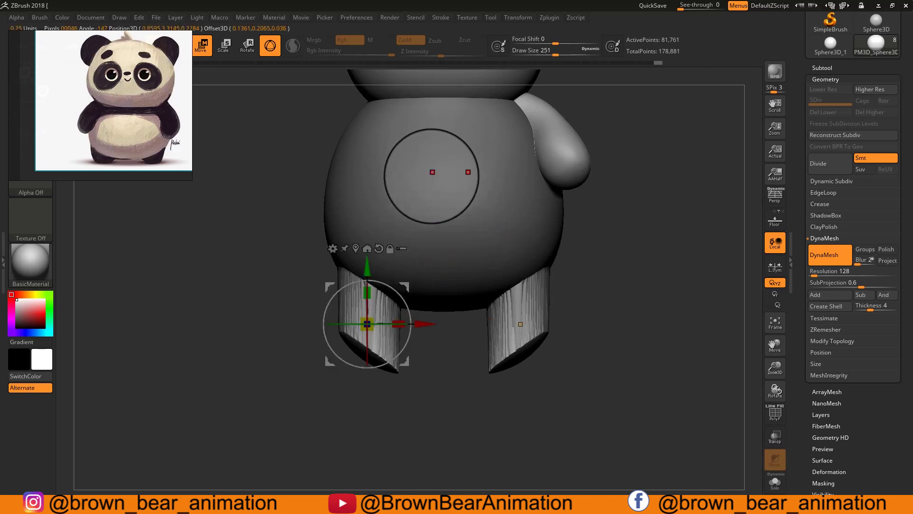
drag(370, 309, 377, 385)
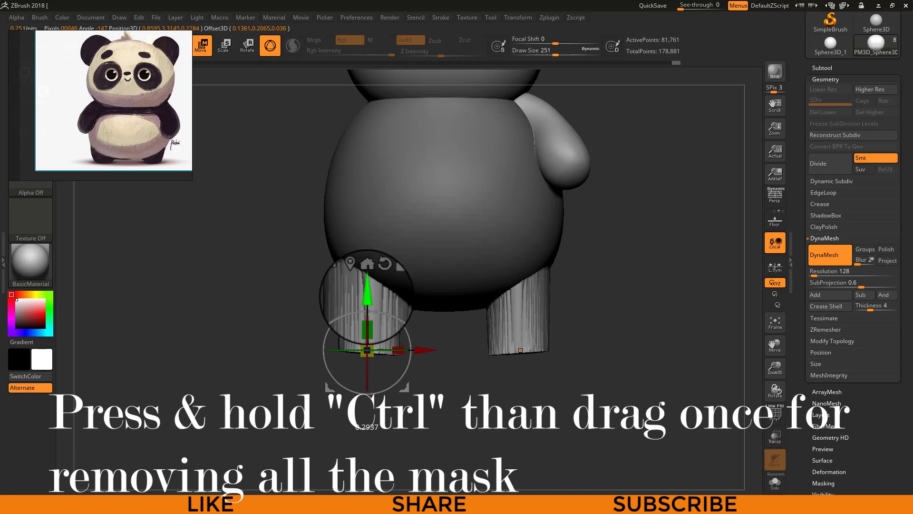
drag(367, 292, 367, 283)
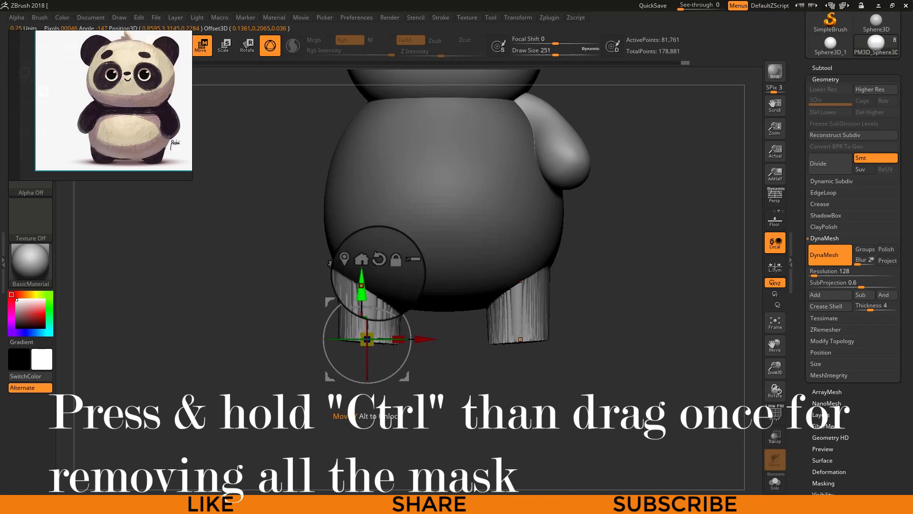
- Clear the mask on the body and recalculate the DynaMesh to even out the stretched legs
alt+drag(603, 240, 571, 203)
mouse_move(612, 179)
ctrl+mouse_down()
mouse_move(601, 210)
mouse_move(623, 215)
mouse_move(631, 208)
mouse_move(616, 159)
mouse_move(627, 200)
mouse_move(536, 238)
ctrl+mouse_up()
key(q)
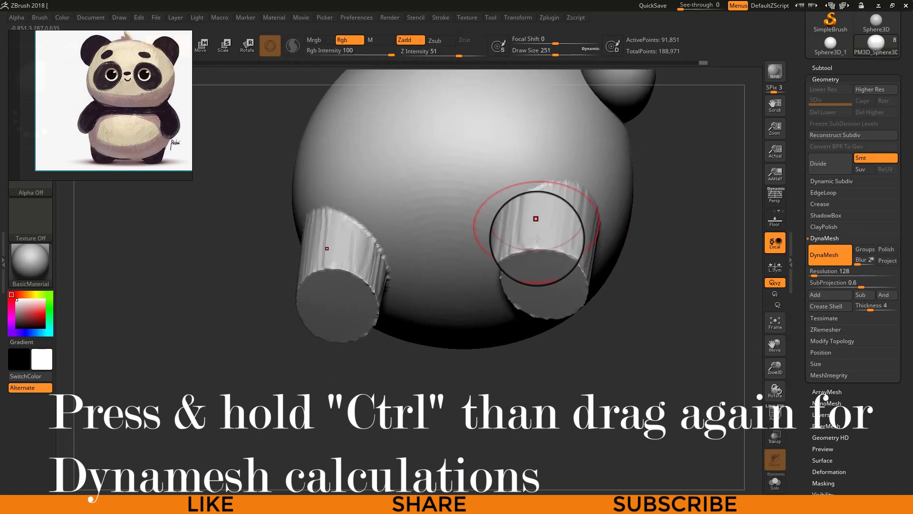
ctrl+drag(657, 276, 685, 305)
mouse_move(684, 243)
mouse_down()
mouse_move(699, 216)
mouse_move(591, 185)
mouse_move(619, 276)
mouse_up()
alt+drag(618, 276, 614, 294)
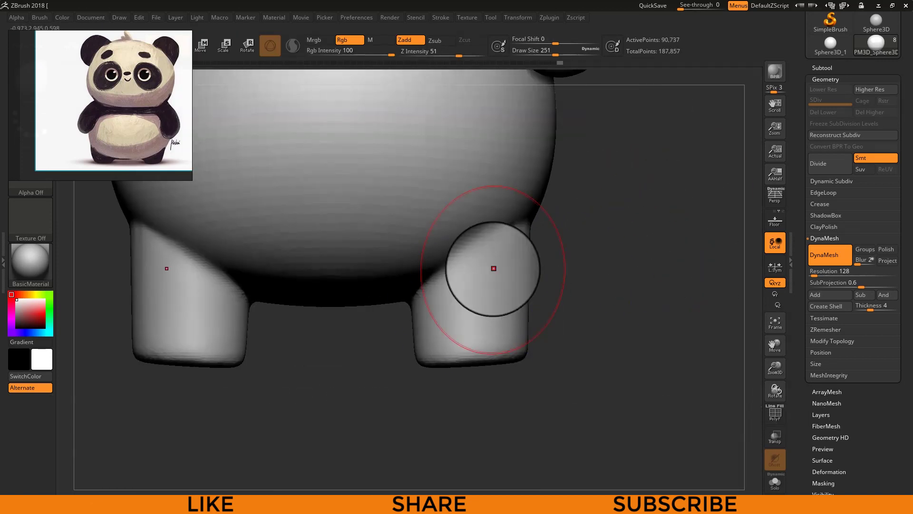
- Smooth and round the bottom edges and sides of the legs at Draw Size 234
key(s)
drag(668, 221, 666, 220)
shift+drag(509, 359, 442, 364)
drag(585, 380, 614, 286)
shift+drag(466, 404, 528, 352)
drag(534, 306, 525, 315)
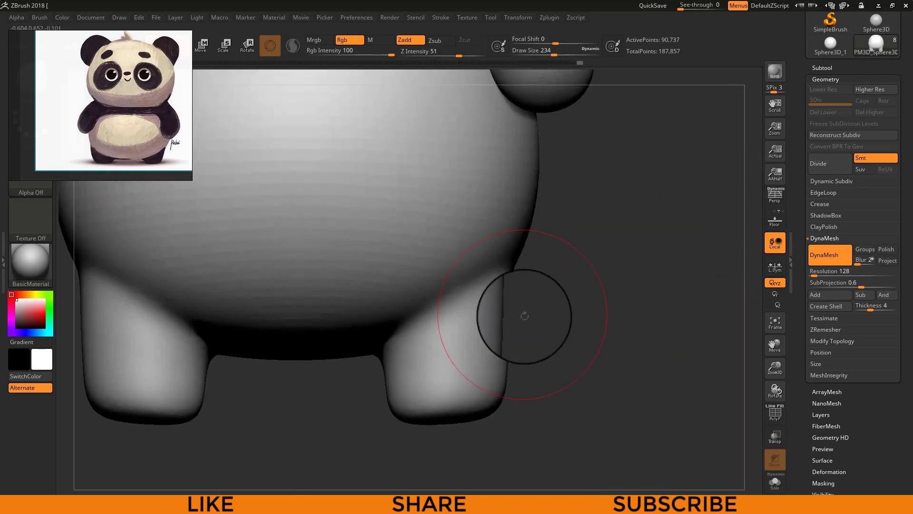
- Reshape the outer sides of the legs at Draw Size 331 so they flow smoothly into the body
drag(504, 369, 561, 313)
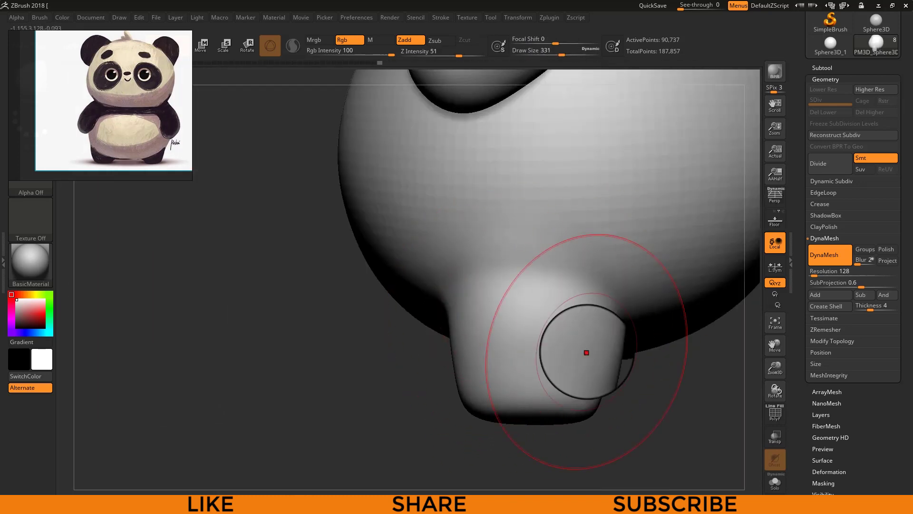
shift+drag(661, 405, 713, 395)
key(s)
mouse_move(490, 426)
mouse_down()
mouse_move(490, 398)
mouse_move(591, 359)
mouse_move(638, 325)
mouse_move(574, 276)
mouse_up()
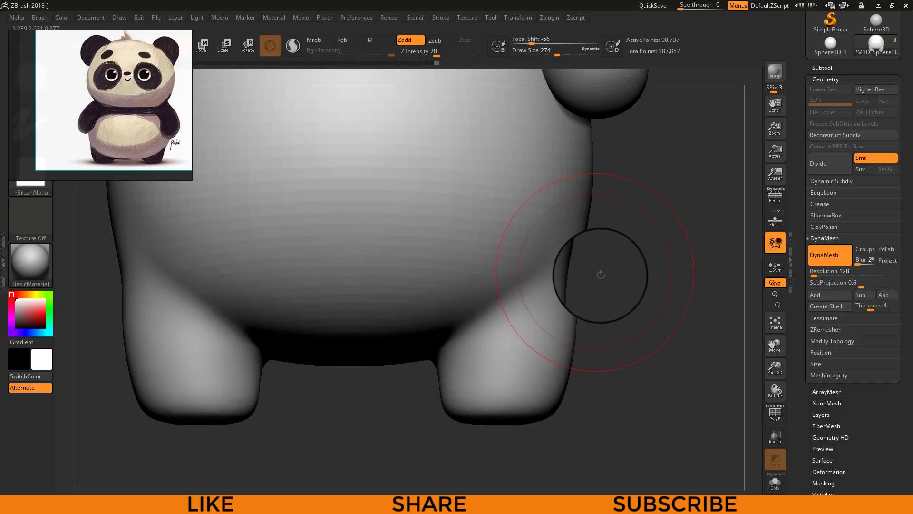
- Define the creases where the legs join the belly, and adjust the body's underside with a Draw Size of 492
mouse_move(191, 244)
mouse_down()
mouse_move(288, 285)
mouse_move(218, 261)
mouse_up()
mouse_move(295, 215)
alt+right_down()
mouse_move(346, 265)
mouse_move(699, 246)
alt+right_up()
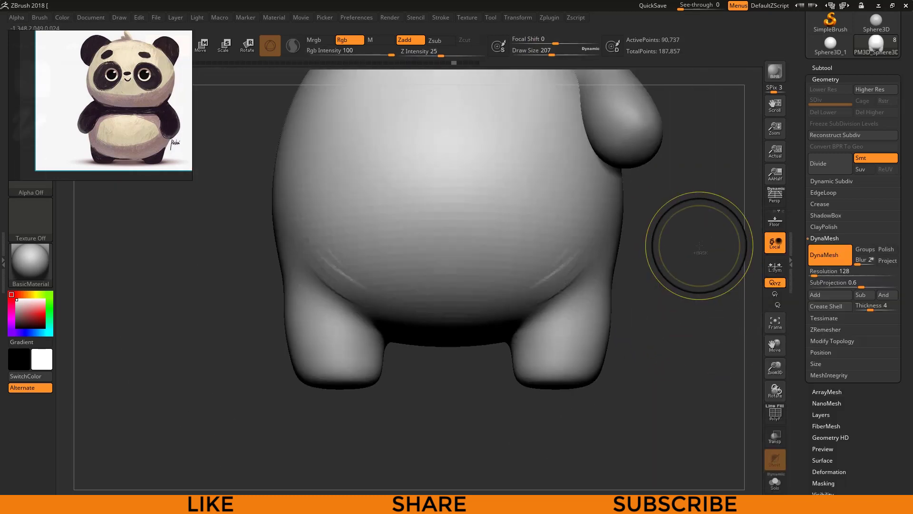
mouse_move(699, 245)
mouse_down()
mouse_move(666, 328)
mouse_move(544, 357)
mouse_move(493, 312)
mouse_move(450, 382)
mouse_up()
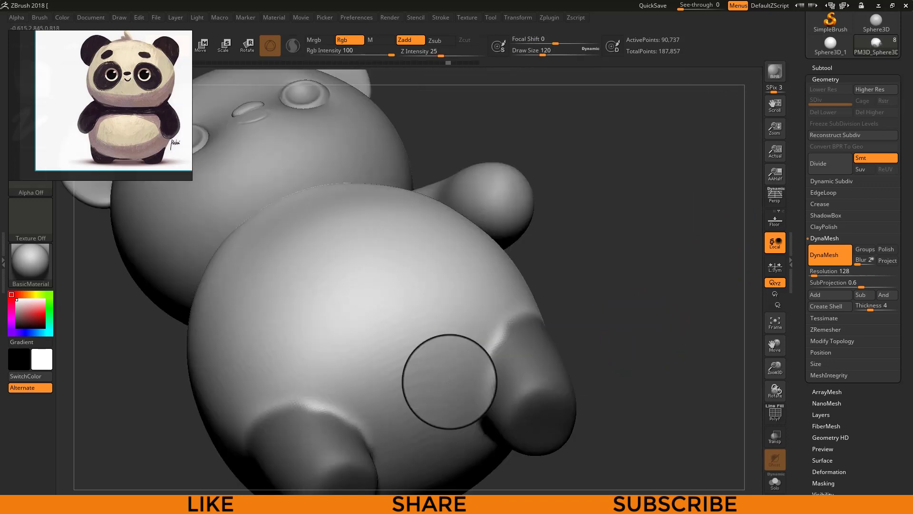
mouse_move(504, 367)
mouse_down()
mouse_move(516, 218)
mouse_move(457, 261)
mouse_move(379, 347)
mouse_move(447, 295)
mouse_move(652, 267)
mouse_move(440, 286)
mouse_move(441, 216)
mouse_move(538, 207)
mouse_move(668, 261)
mouse_move(709, 176)
mouse_move(587, 139)
mouse_move(514, 313)
mouse_move(630, 228)
mouse_move(644, 230)
mouse_up()
key(s)
mouse_move(577, 263)
mouse_down()
mouse_move(523, 187)
mouse_move(507, 210)
mouse_move(489, 179)
mouse_move(444, 208)
mouse_move(490, 241)
mouse_move(332, 346)
mouse_move(477, 354)
mouse_move(428, 307)
mouse_up()
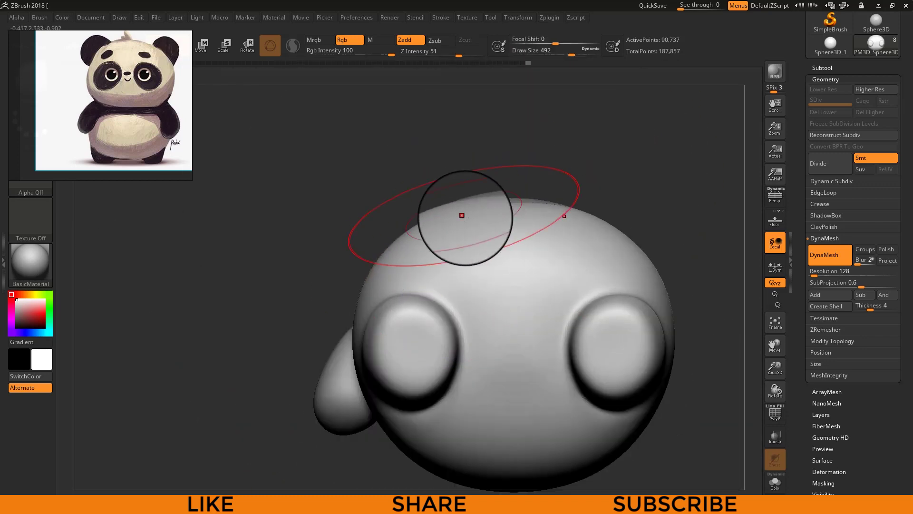
mouse_move(512, 205)
mouse_down()
mouse_move(428, 213)
mouse_move(404, 271)
mouse_move(636, 233)
mouse_move(644, 248)
mouse_move(333, 253)
mouse_move(546, 218)
mouse_move(452, 226)
mouse_move(738, 190)
mouse_move(750, 131)
mouse_up()
- Select the arm subtool and mirror it to the other side of the body as a separate subtool
click(823, 89)
click(851, 152)
alt+drag(685, 190, 690, 266)
mouse_move(689, 266)
mouse_down()
mouse_move(630, 269)
mouse_move(695, 266)
mouse_up()
alt+drag(689, 333, 713, 262)
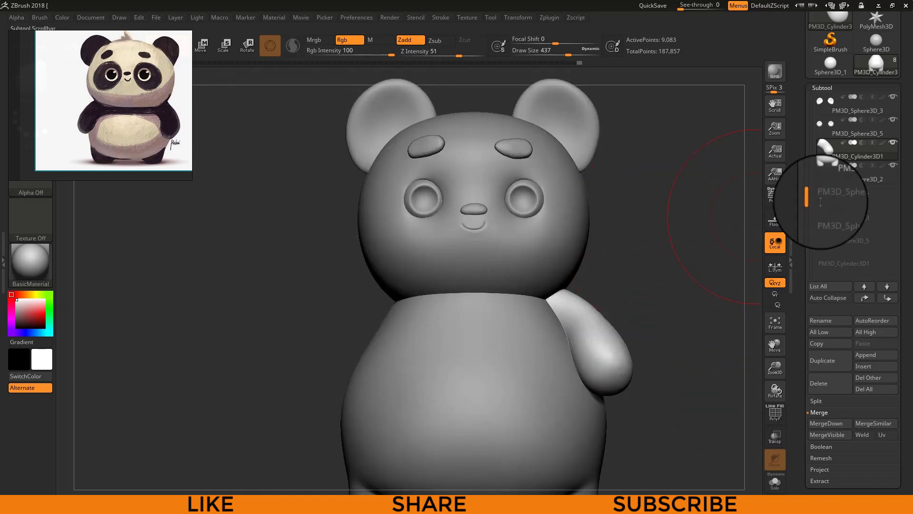
drag(821, 407, 821, 325)
click(550, 18)
click(623, 215)
click(423, 242)
- Select the nose subtool on the head and duplicate it
alt+drag(604, 167, 638, 204)
alt+click(433, 376)
mouse_move(374, 300)
alt+mouse_down()
mouse_move(313, 227)
mouse_move(404, 248)
alt+mouse_up()
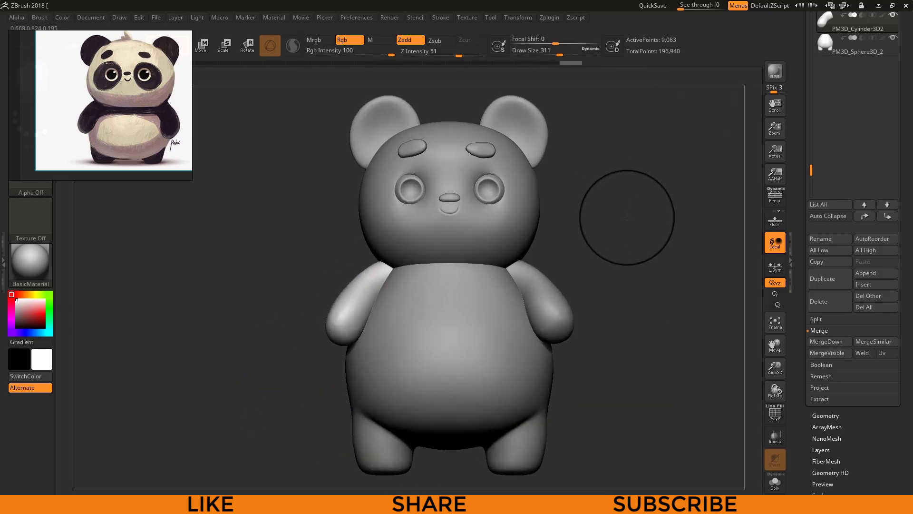
mouse_move(626, 216)
ctrl+right_down()
mouse_move(632, 224)
mouse_move(648, 204)
mouse_move(679, 268)
ctrl+right_up()
alt+drag(694, 114, 635, 275)
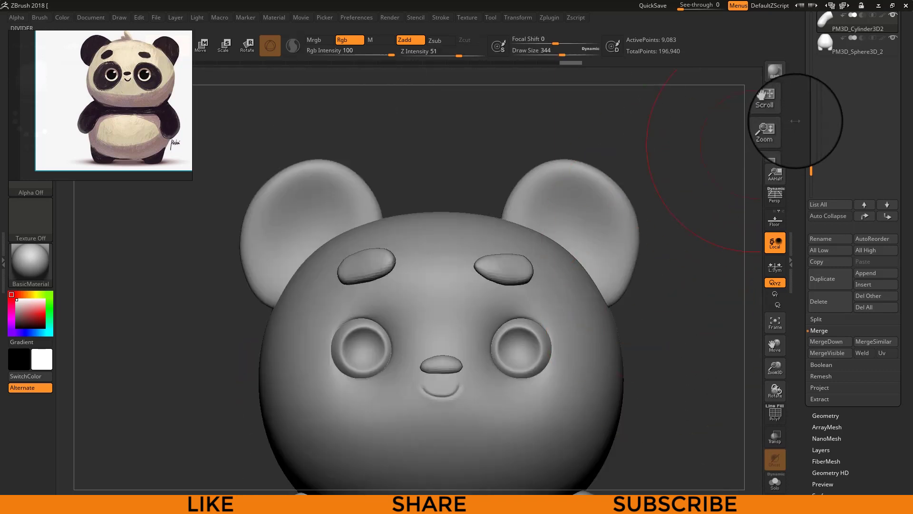
drag(796, 120, 766, 184)
alt+click(446, 360)
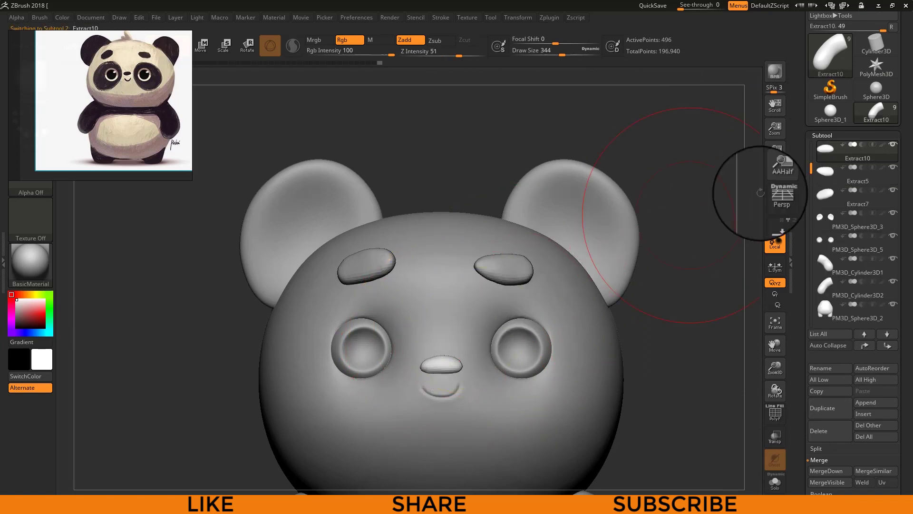
scroll(803, 205, down, 3)
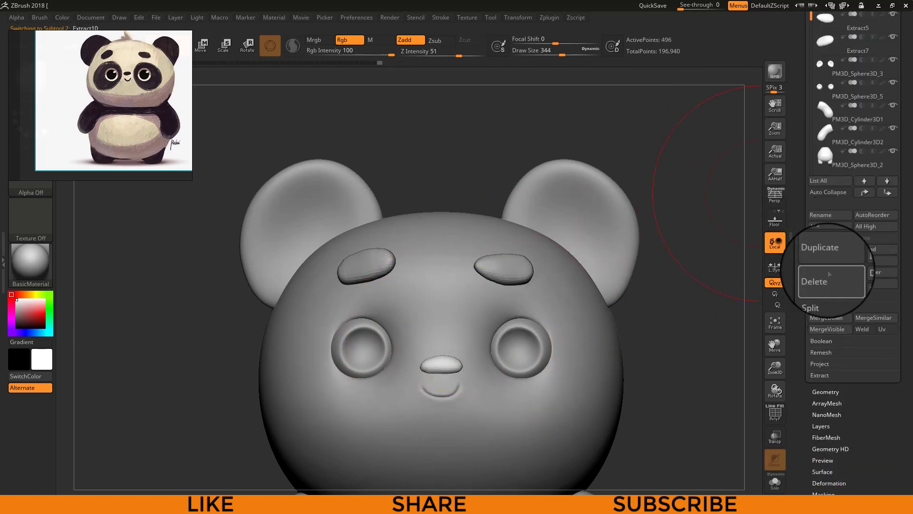
click(830, 255)
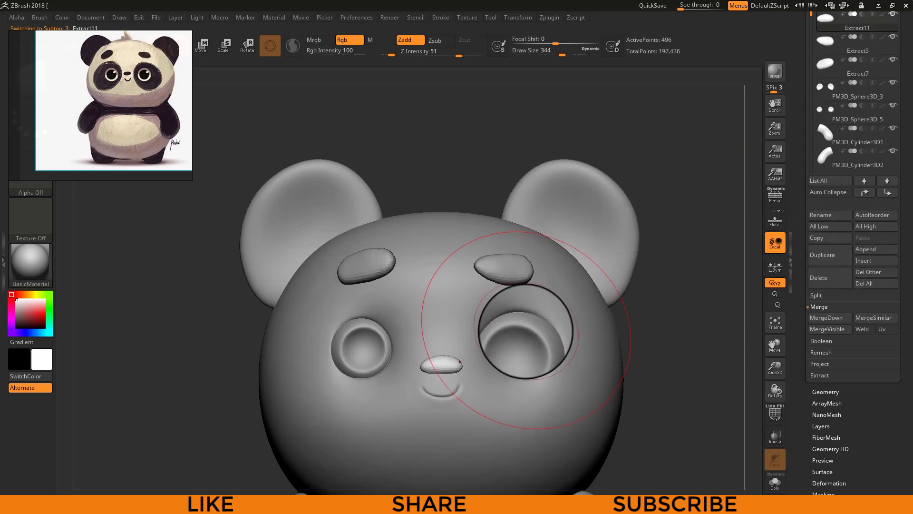
- Move the duplicated nose piece to the top of the head and shape it into a slanted hair strand
drag(445, 169, 445, 155)
alt+drag(447, 164, 499, 218)
drag(523, 253, 536, 276)
key(q)
mouse_move(561, 190)
alt+mouse_down()
mouse_move(550, 208)
mouse_move(514, 195)
mouse_move(518, 238)
alt+mouse_up()
drag(527, 317, 536, 290)
- Duplicate the hair strand, place the copy beside the first one, and refine its base at Draw Size 54
mouse_move(618, 190)
mouse_down()
mouse_move(654, 143)
mouse_move(477, 214)
mouse_move(571, 242)
mouse_up()
click(830, 256)
key(w)
mouse_move(428, 352)
mouse_down()
mouse_move(518, 222)
mouse_move(613, 170)
mouse_move(509, 261)
mouse_move(543, 286)
mouse_up()
key(e)
key(q)
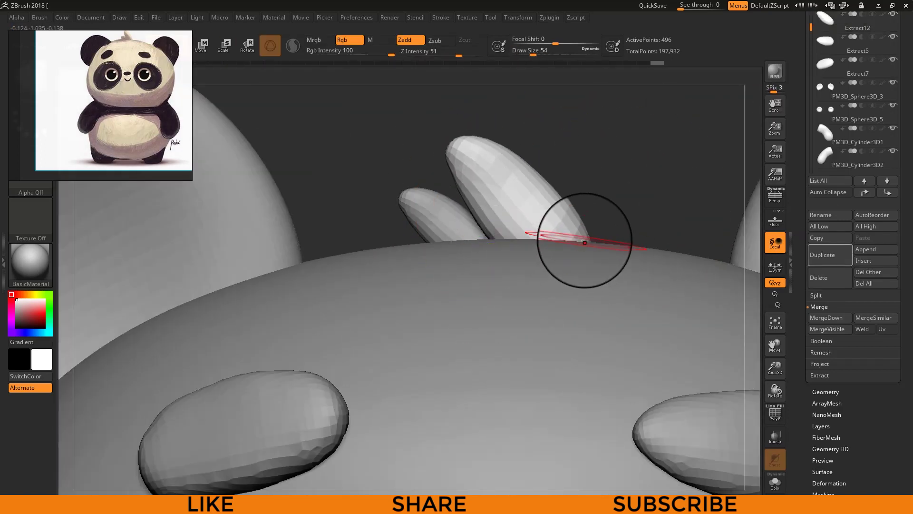
drag(585, 241, 592, 229)
mouse_move(619, 202)
mouse_down()
mouse_move(753, 147)
mouse_move(651, 165)
mouse_move(577, 292)
mouse_move(601, 141)
mouse_move(561, 190)
mouse_up()
- Select the ears and refine their inner hollows with the ClayBuildup brush at Draw Size 132
alt+click(670, 128)
key(w)
key(q)
alt+click(460, 285)
drag(390, 310, 405, 314)
mouse_move(534, 299)
mouse_down()
mouse_move(512, 322)
mouse_move(467, 303)
mouse_move(492, 333)
mouse_up()
alt+click(487, 317)
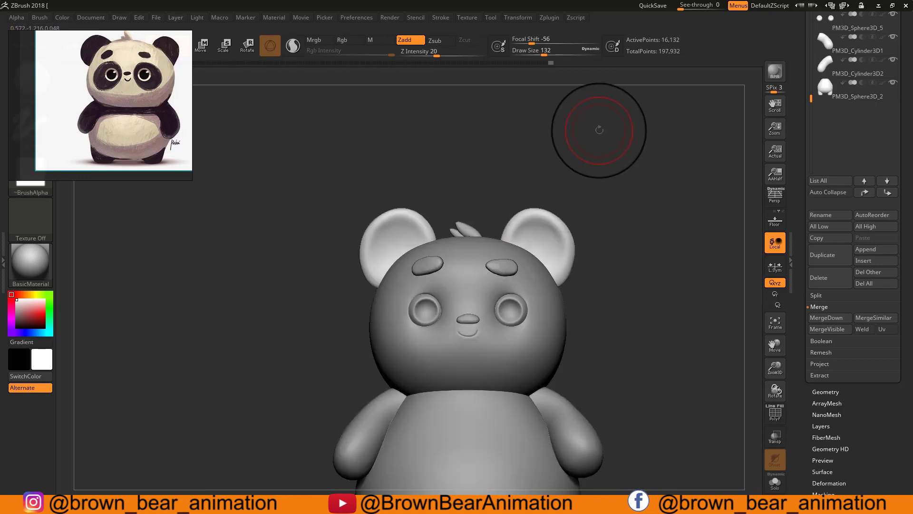
- Select the eyes subtool, fill it with white ToyPlastic material, and move the reference image to a free area
mouse_move(591, 122)
alt+mouse_down()
mouse_move(689, 285)
mouse_move(689, 255)
mouse_move(811, 126)
alt+mouse_up()
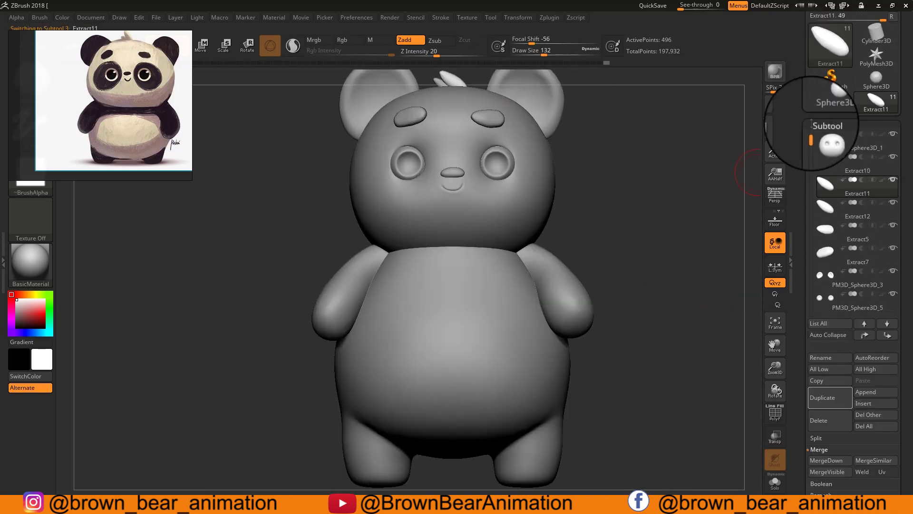
click(849, 300)
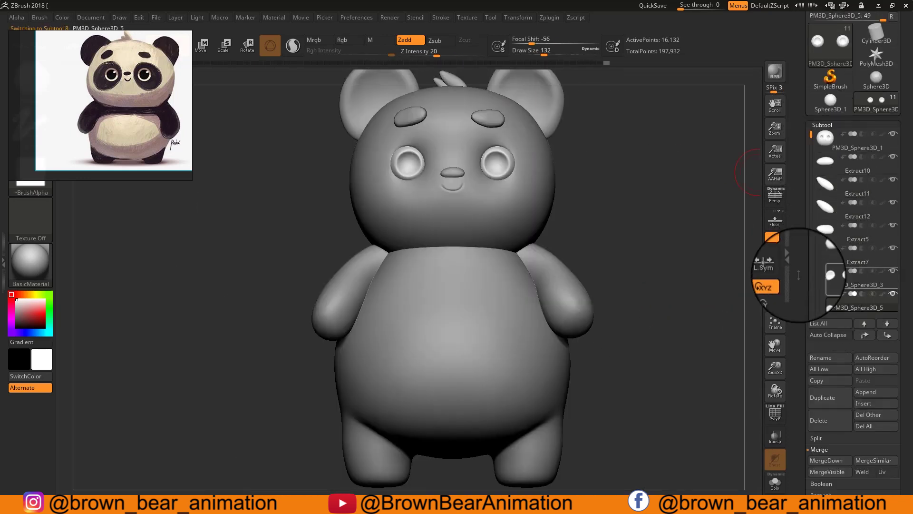
alt+drag(660, 218, 680, 247)
alt+drag(672, 228, 675, 243)
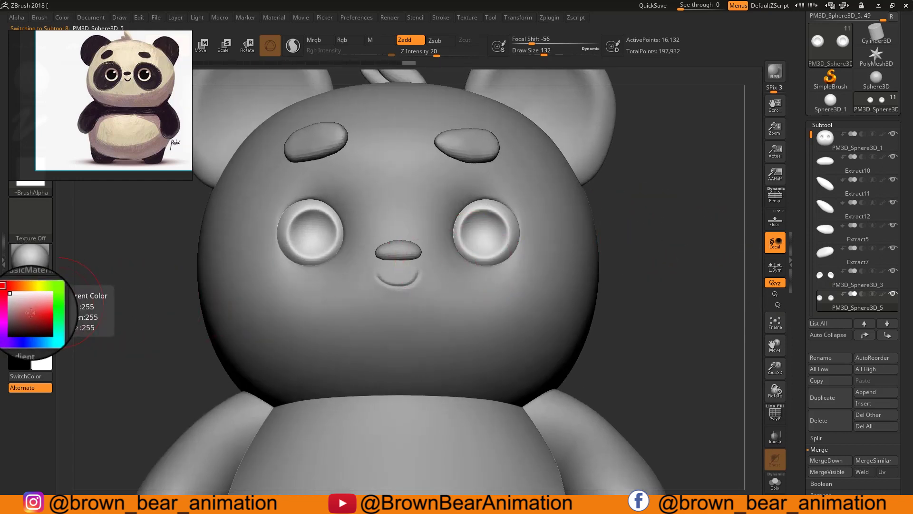
click(30, 260)
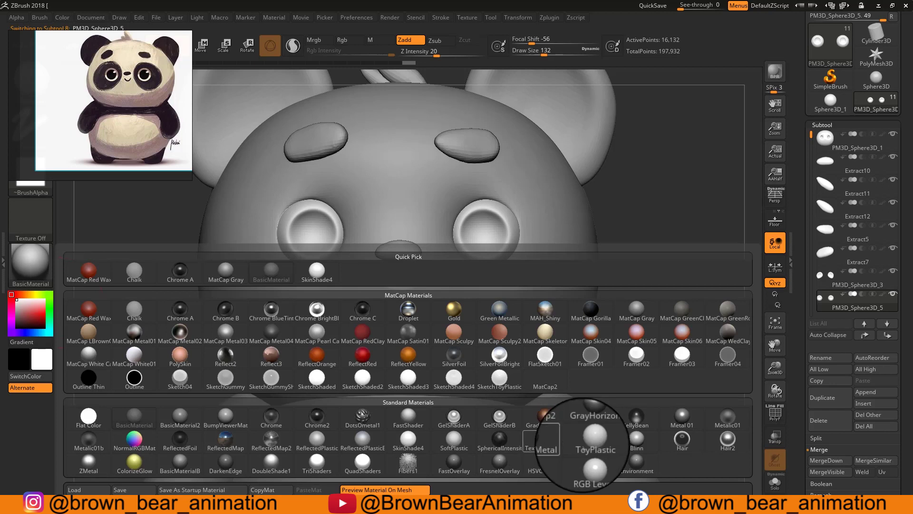
click(592, 438)
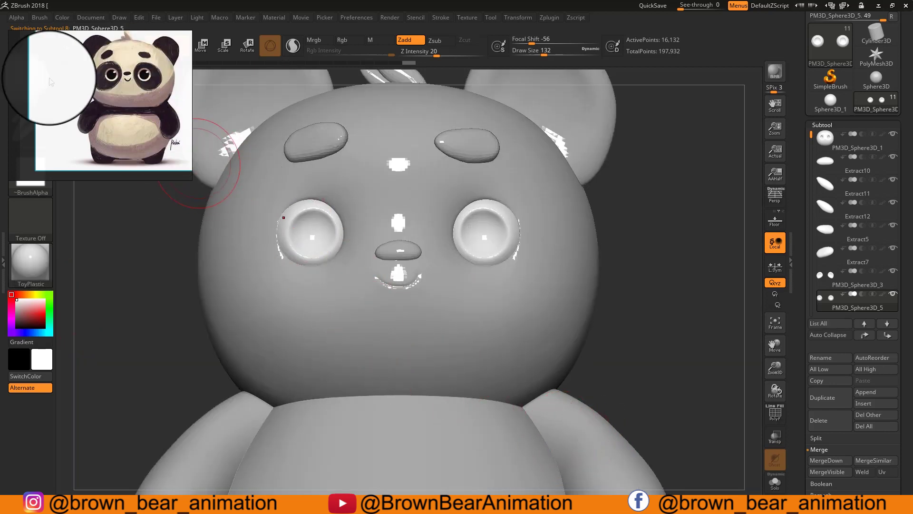
drag(41, 92, 675, 74)
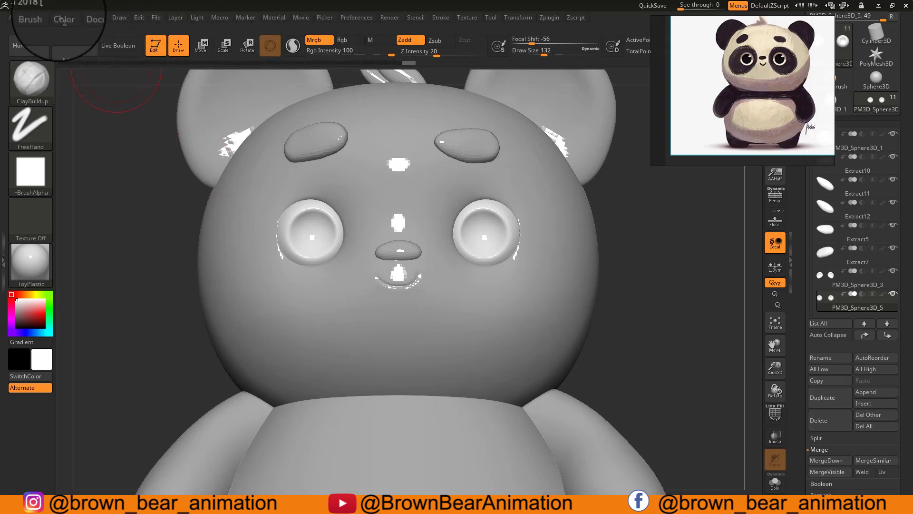
click(63, 20)
click(93, 222)
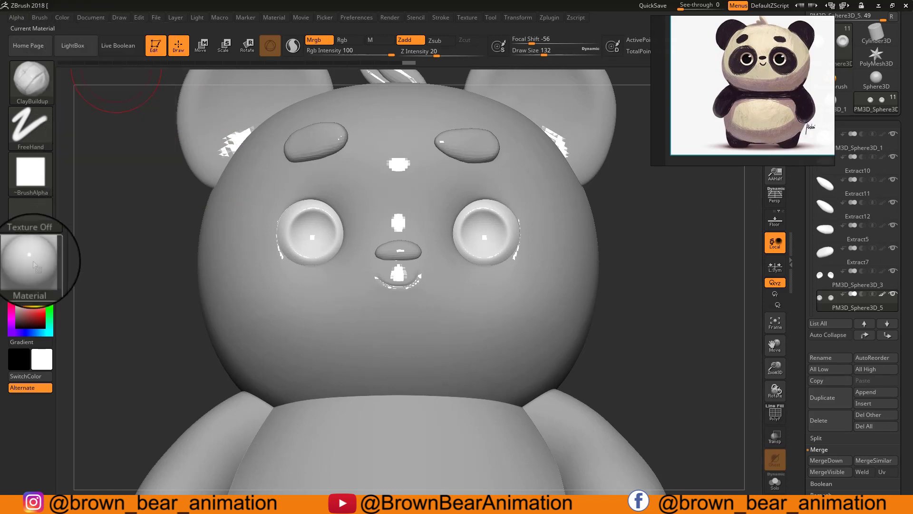
- Paint black pupils in the centres of both eyes with the Paint brush, undoing the last unwanted stroke
click(29, 316)
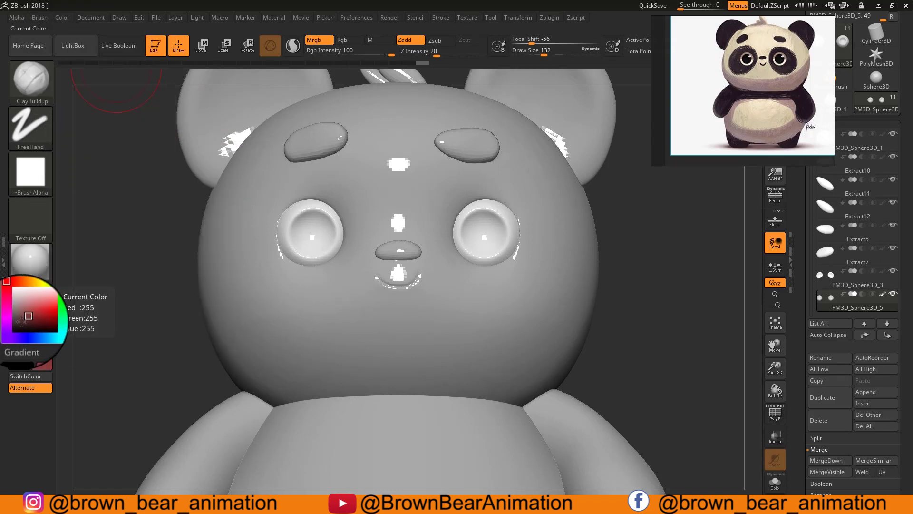
click(31, 79)
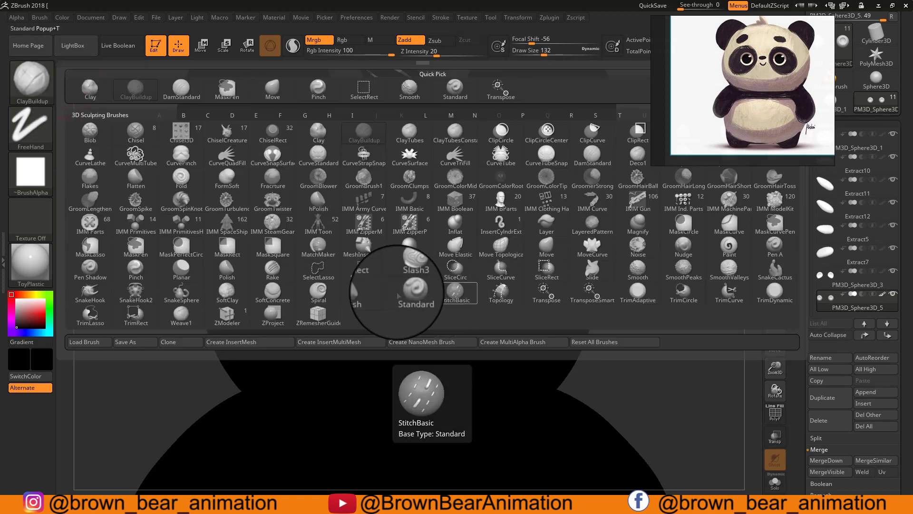
click(730, 244)
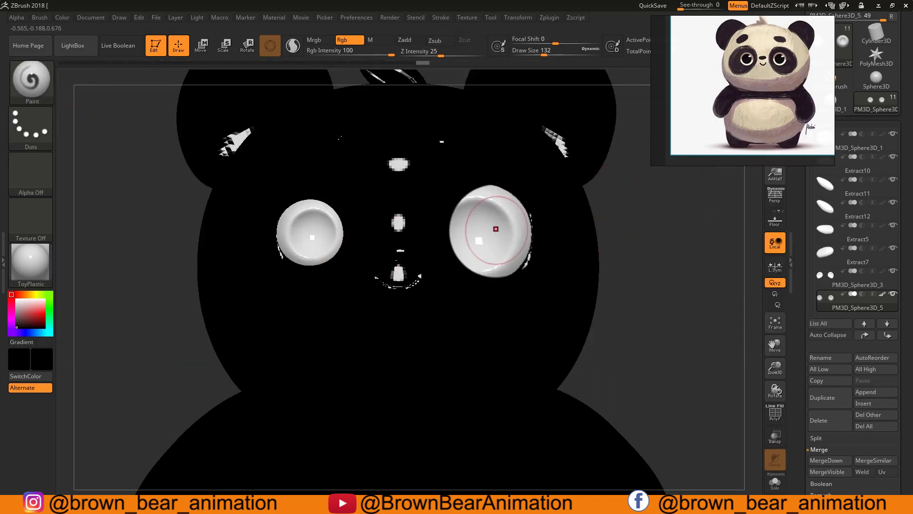
drag(497, 227, 488, 227)
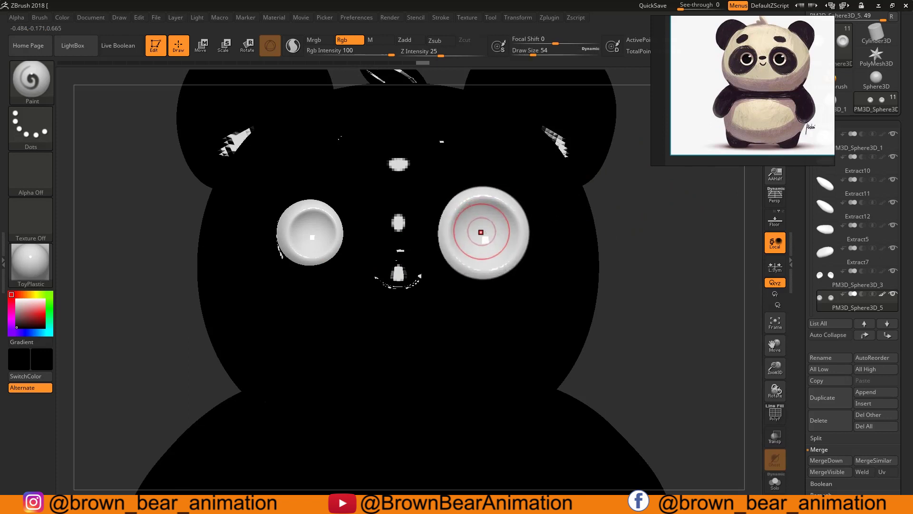
alt+drag(629, 218, 610, 282)
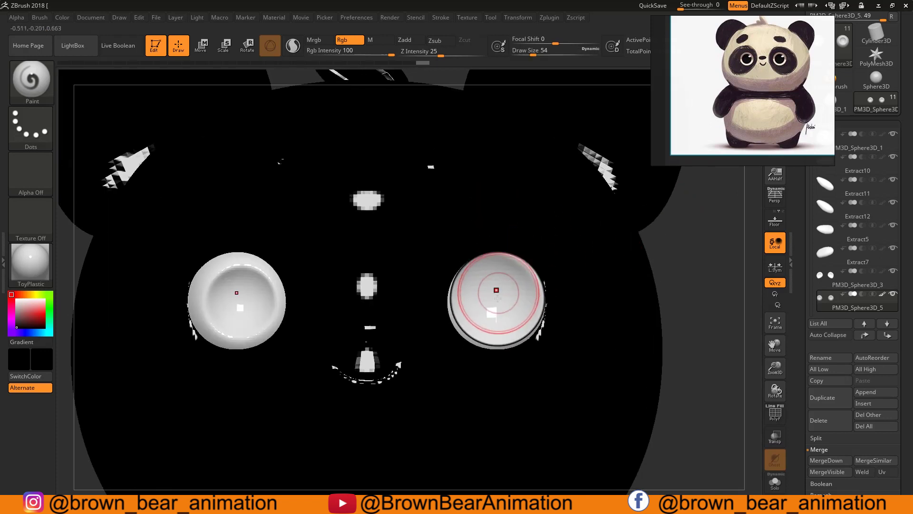
mouse_move(494, 298)
mouse_down()
mouse_move(481, 294)
mouse_move(483, 309)
mouse_up()
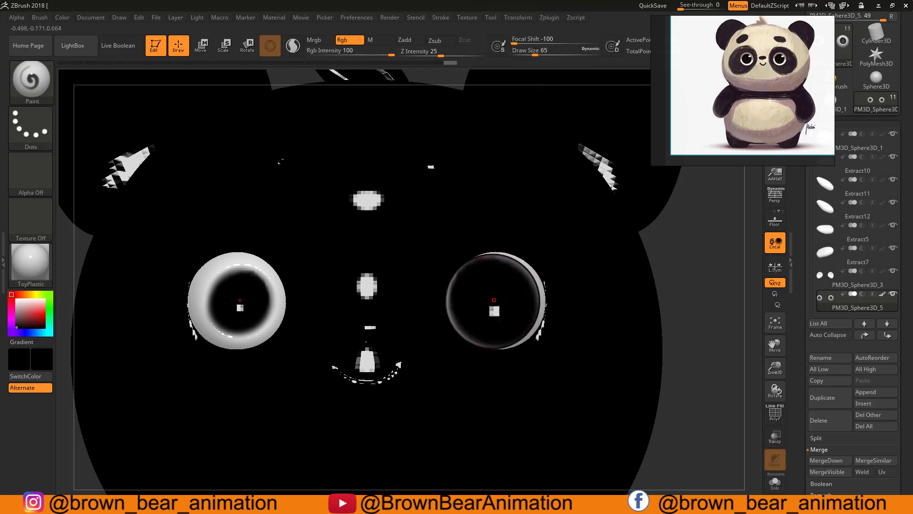
key(ctrl+z)
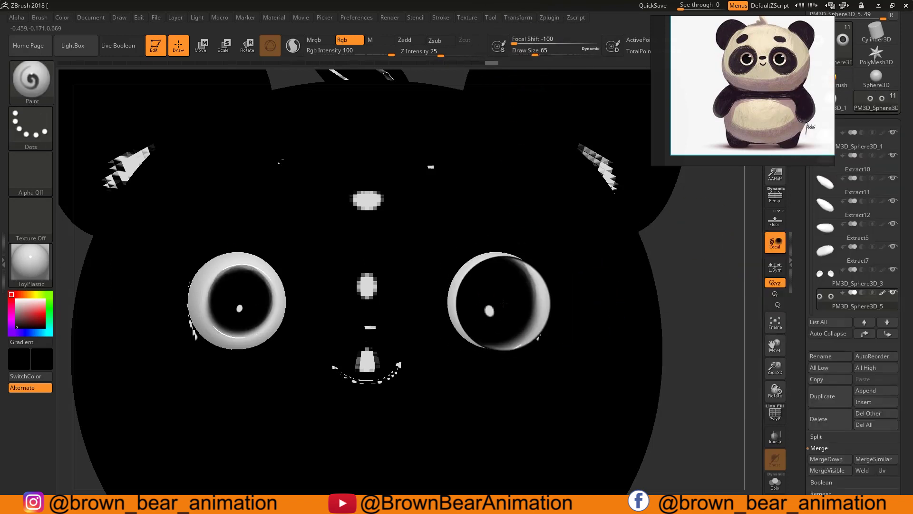
- Touch up the pupil edges with white and black paint, and rework them into clean circles with the DragRect stroke
ctrl+right_drag(489, 285, 589, 262)
click(16, 299)
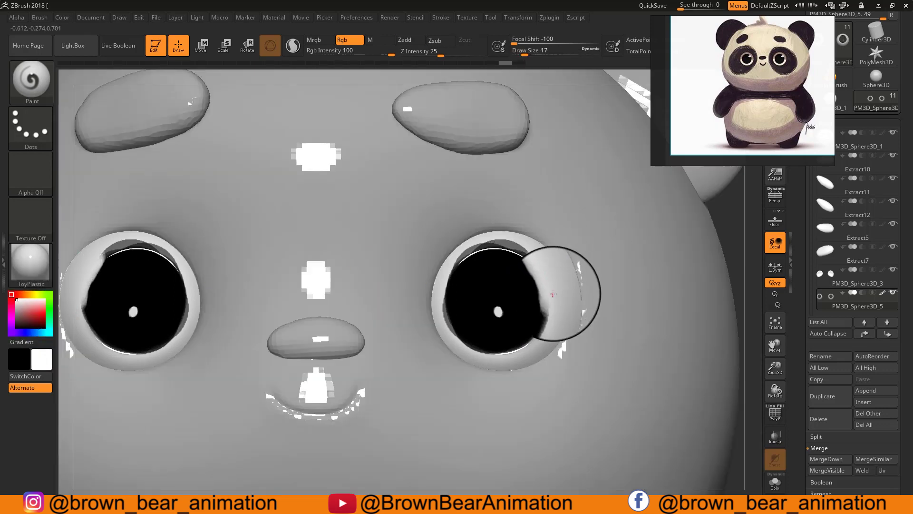
drag(509, 277, 513, 278)
click(16, 327)
mouse_move(512, 278)
mouse_down()
mouse_move(490, 324)
mouse_move(532, 338)
mouse_up()
click(30, 127)
click(76, 128)
ctrl+right_drag(687, 215, 676, 283)
- Switch the material to BasicMaterial2, shift the reference image aside, and colour the head subtool white
click(16, 299)
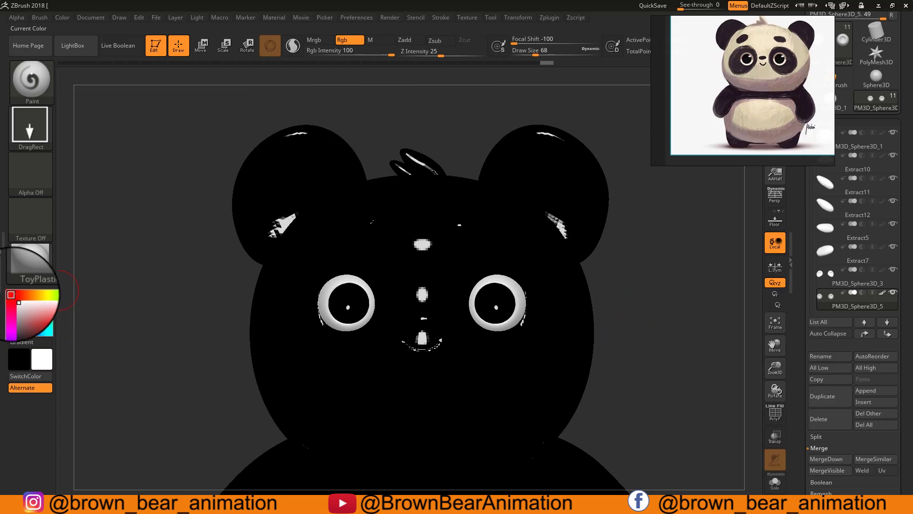
click(39, 269)
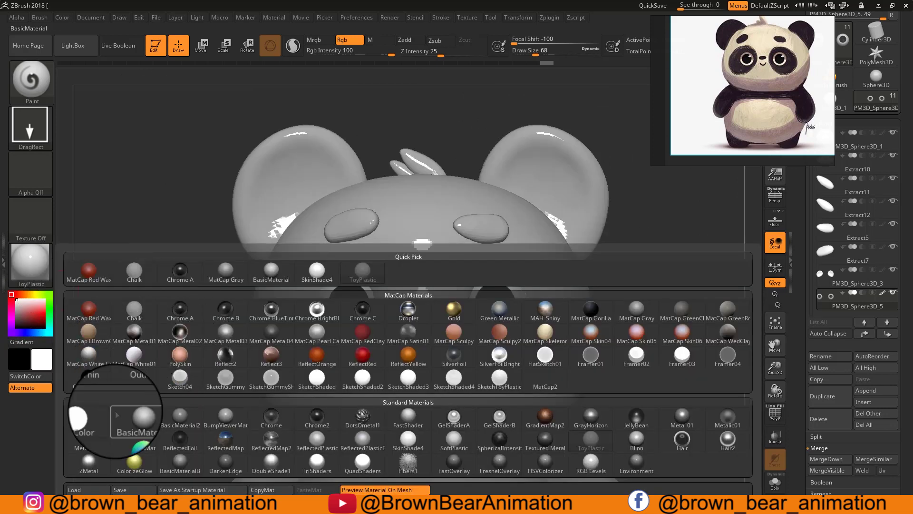
click(78, 419)
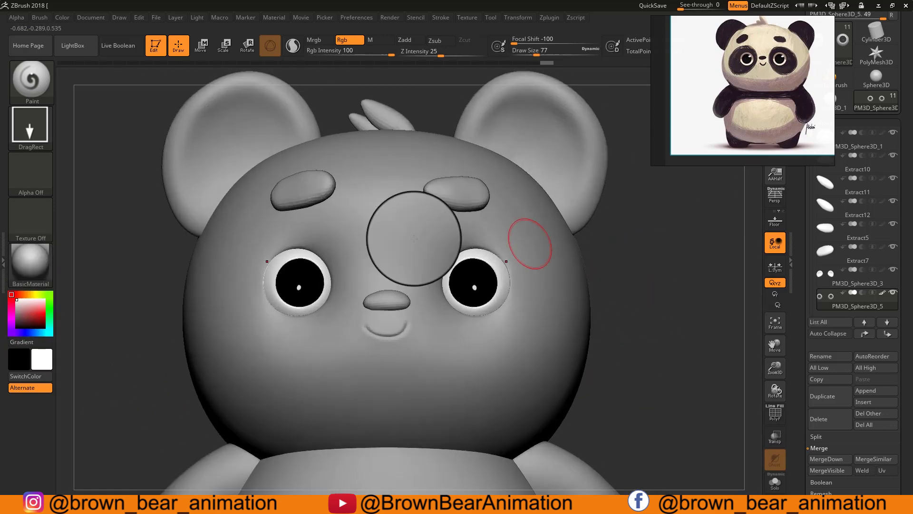
click(31, 264)
click(181, 418)
right_drag(812, 50, 772, 50)
click(856, 277)
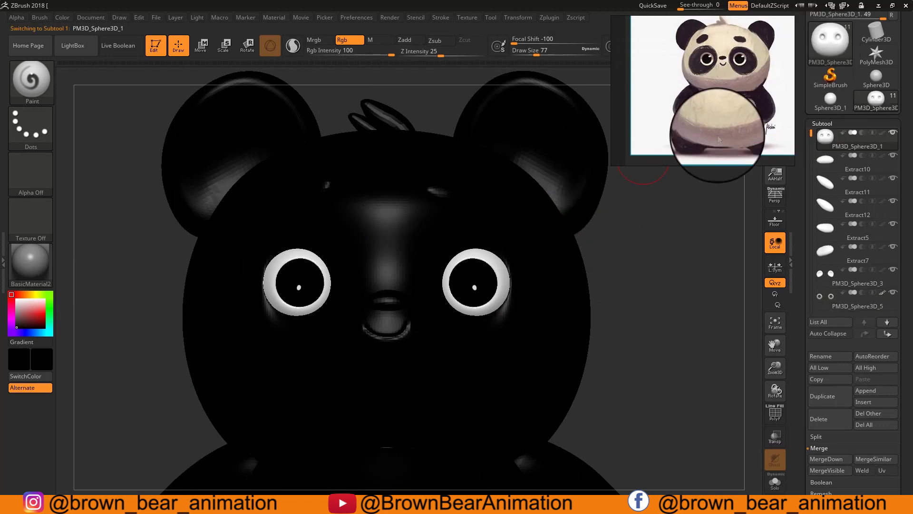
alt+drag(666, 190, 665, 214)
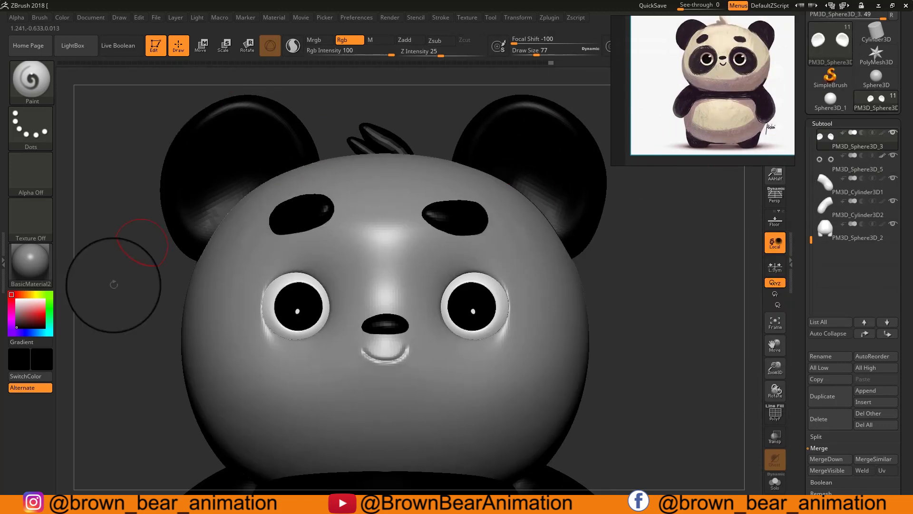
- Switch the material to BasicMaterial and fill the ears subtool with black, including both colour and material
click(31, 264)
click(134, 415)
click(63, 17)
click(84, 222)
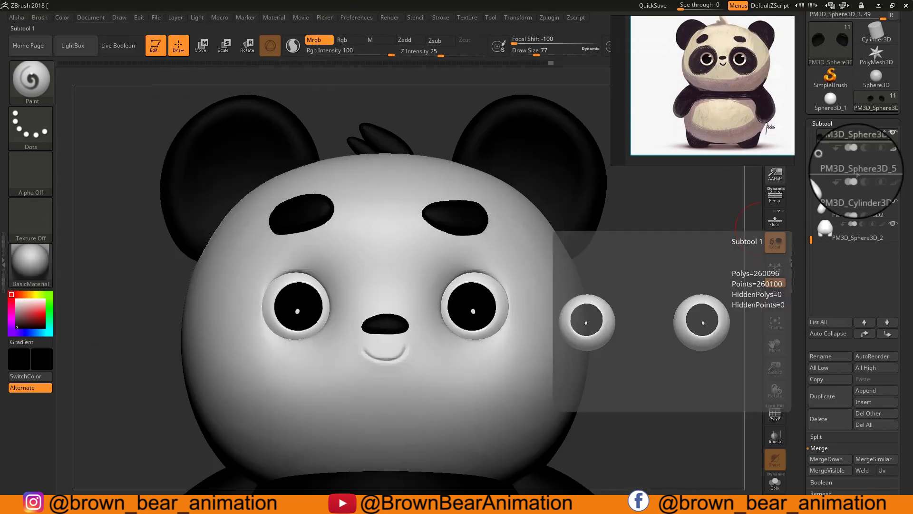
- Fill the nose subtool with black BasicMaterial, and select the hair strand subtool Extract11
drag(811, 240, 811, 128)
click(852, 167)
click(63, 18)
click(84, 222)
click(862, 188)
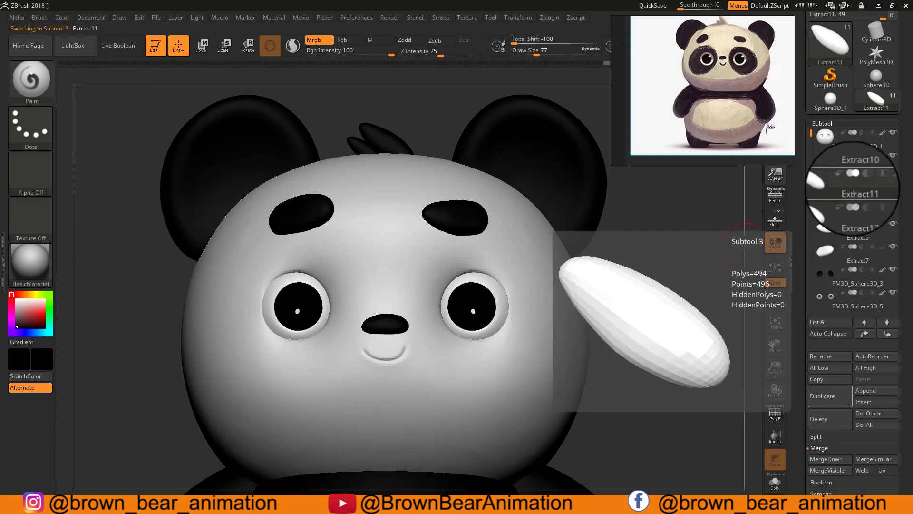
- Fill the hair tuft strand subtool Extract7 with black
click(852, 252)
click(63, 17)
click(84, 222)
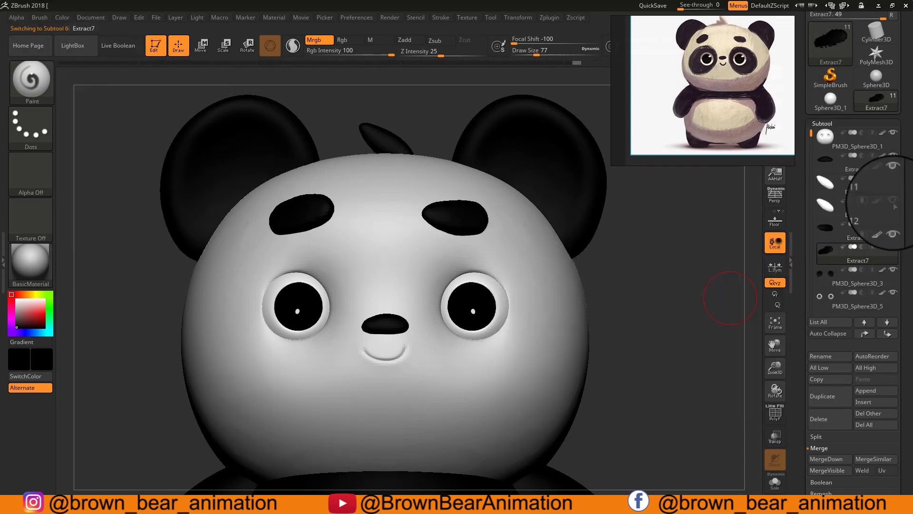
drag(812, 180, 811, 228)
- Select the head subtool and paint symmetrical black patches around both eyes, plus a black line along the smile
alt+drag(680, 362, 680, 343)
alt+click(550, 319)
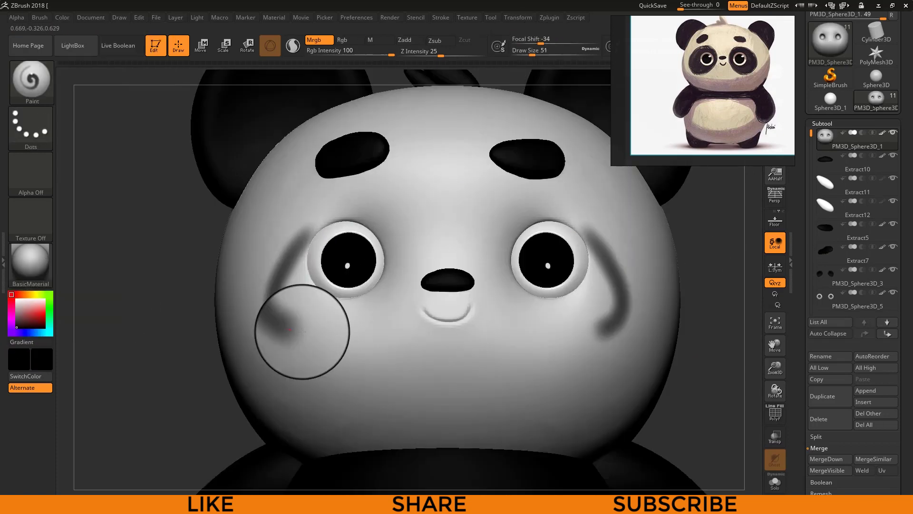
mouse_move(302, 330)
mouse_down()
mouse_move(291, 350)
mouse_move(348, 332)
mouse_move(299, 228)
mouse_move(356, 304)
mouse_up()
click(17, 327)
mouse_move(247, 269)
mouse_down()
mouse_move(398, 276)
mouse_move(287, 281)
mouse_move(167, 409)
mouse_up()
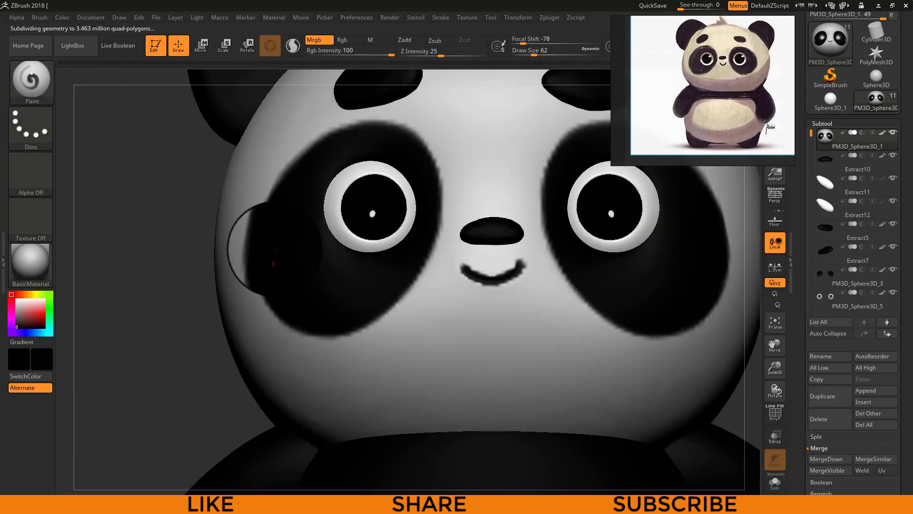
- Switch the brush stroke to FreeHand and clean up the outlines of the black eye patches with white paint
click(30, 127)
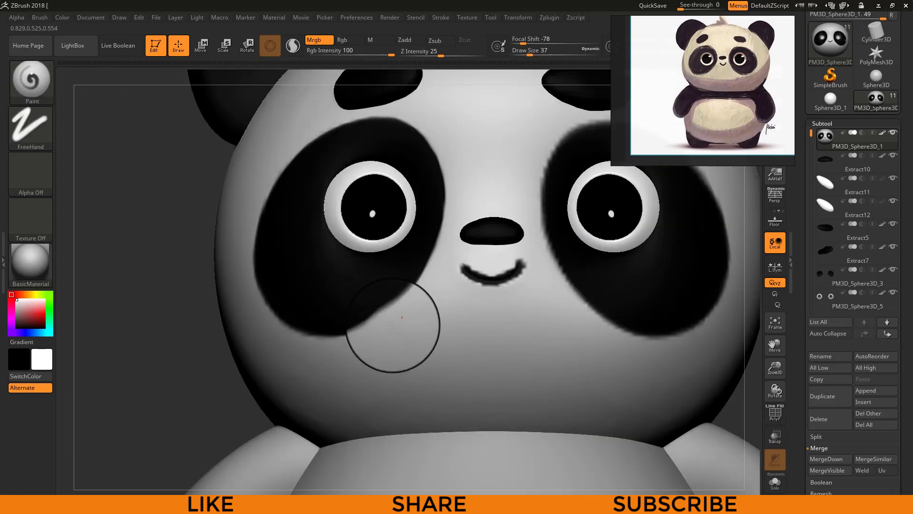
click(16, 327)
drag(267, 275, 242, 321)
drag(421, 285, 475, 173)
drag(577, 310, 457, 352)
- Paint over the grey smudges on the belly with white along the edge of the black leg area
click(16, 299)
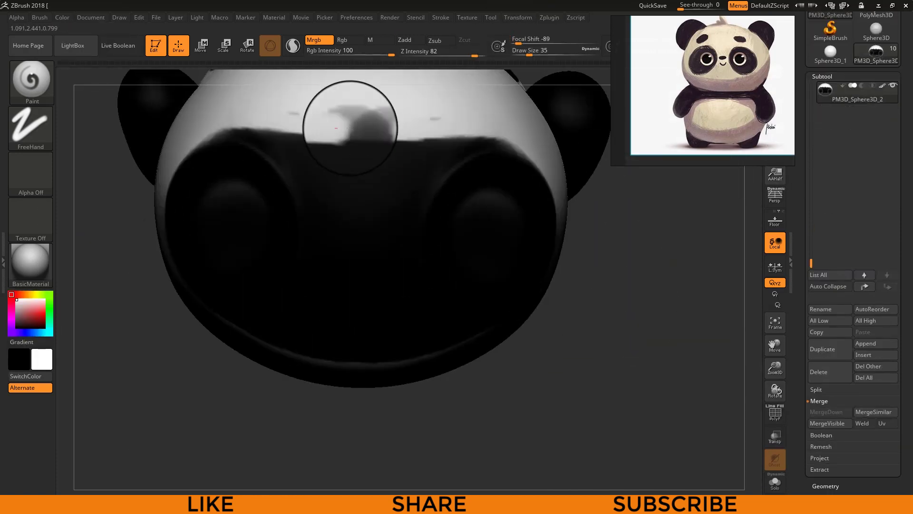
key(c)
drag(350, 128, 259, 140)
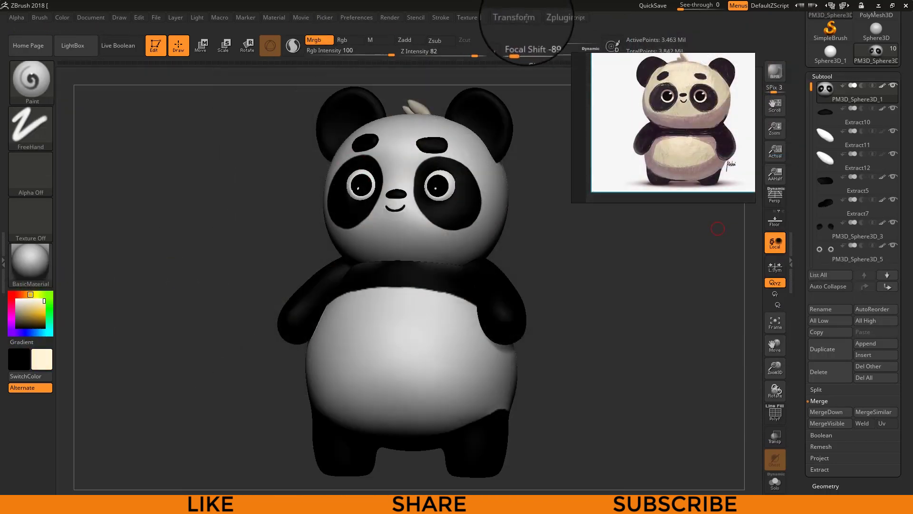
- Examine the render settings, covering Render Properties and the BPR RenderPass options
click(526, 17)
click(397, 19)
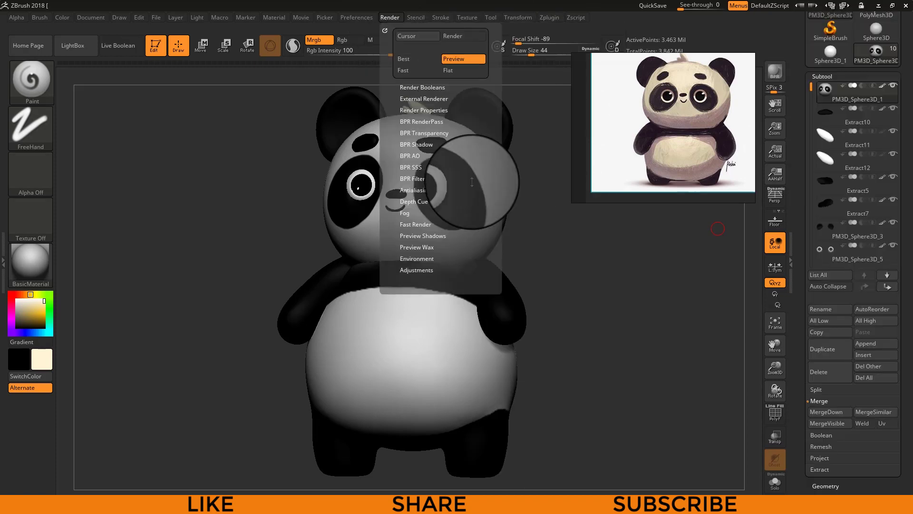
click(423, 98)
click(429, 108)
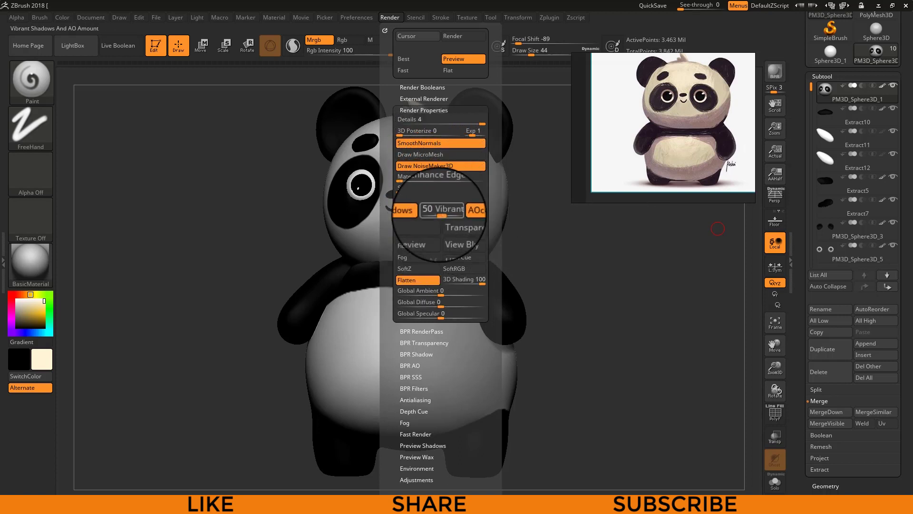
click(424, 110)
click(419, 120)
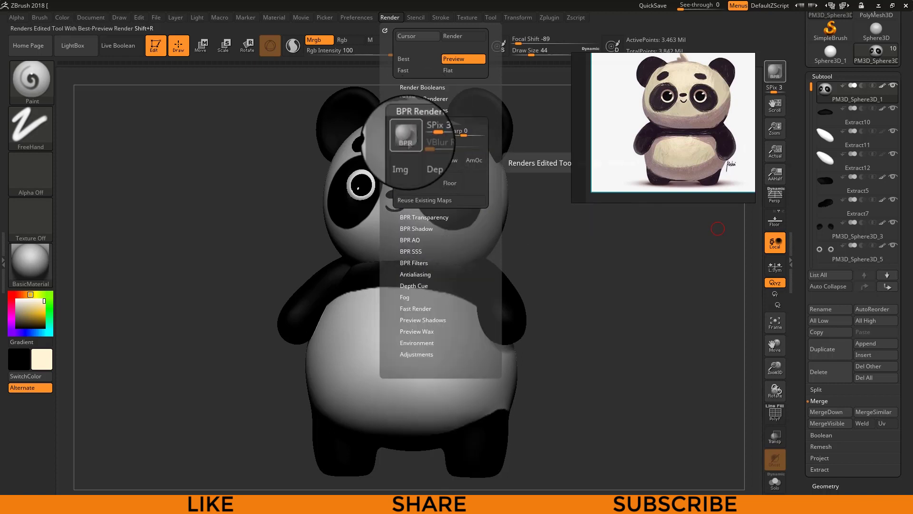